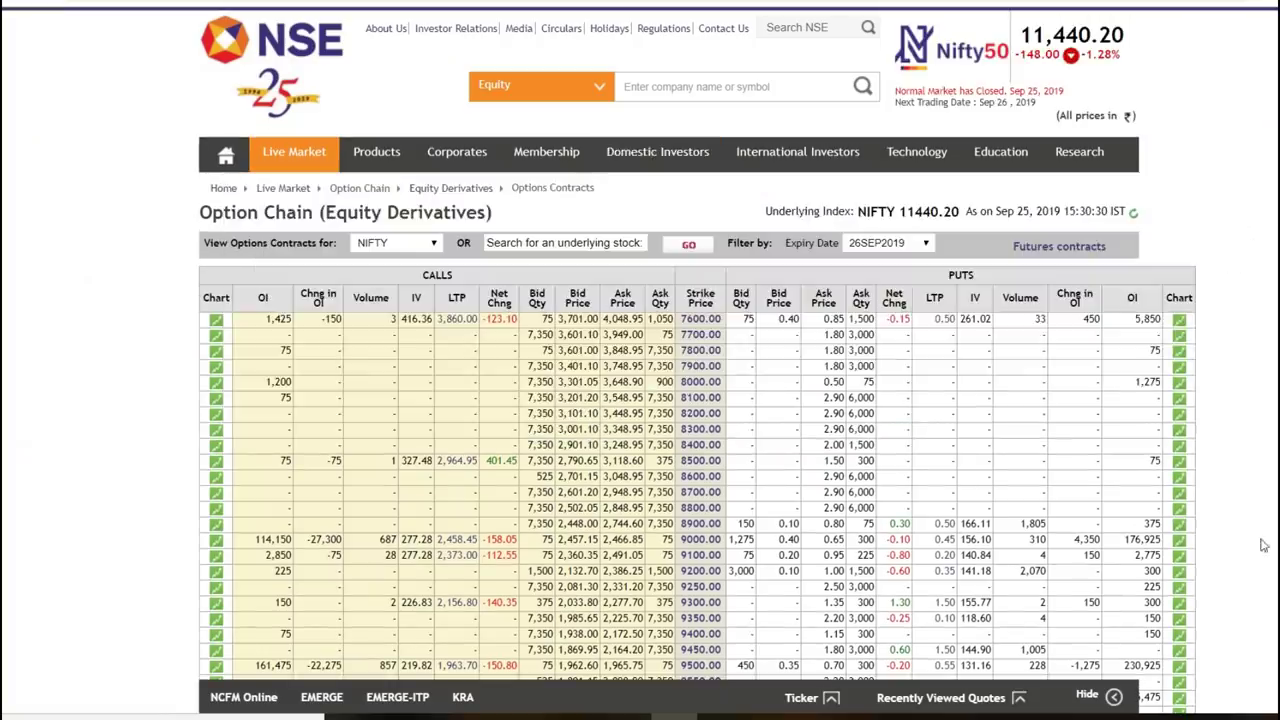
Step: Find the at-the-money rows of the NIFTY option chain and draw red boxes around the 11450 and 11400 strike prices
scroll(1250, 360, "down", 2)
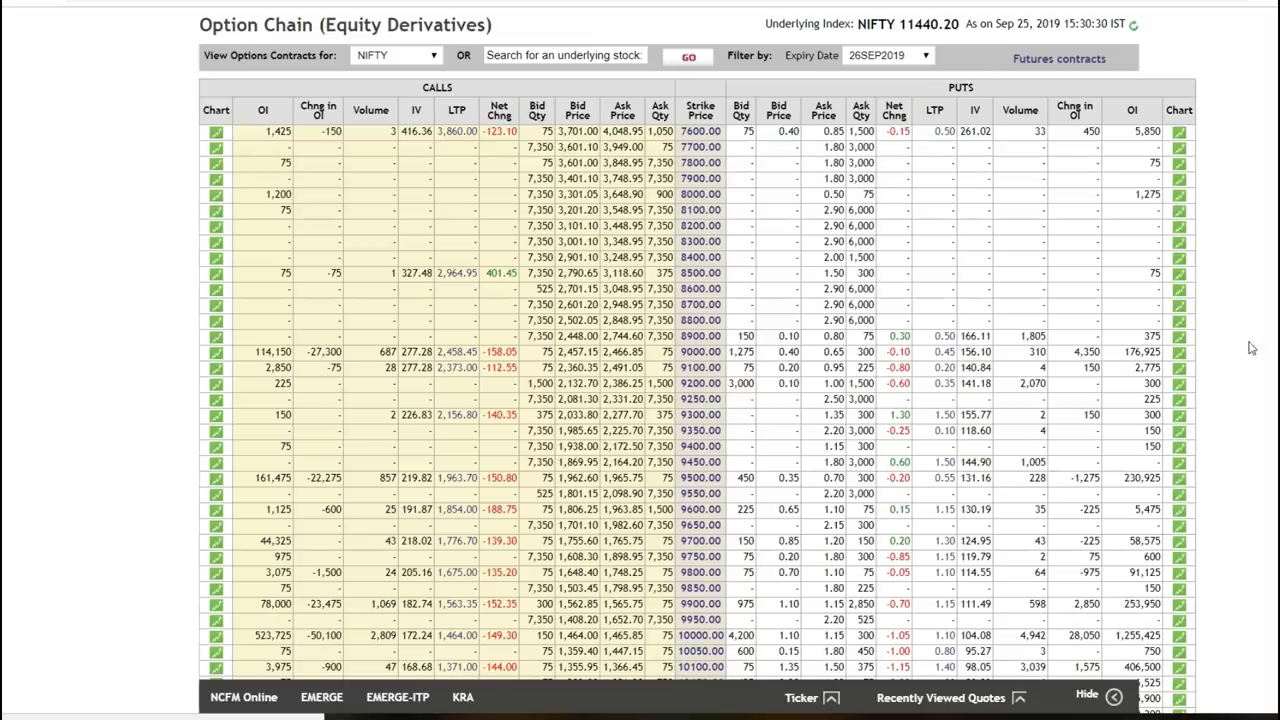
scroll(1246, 349, "down", 5)
scroll(1236, 347, "down", 2)
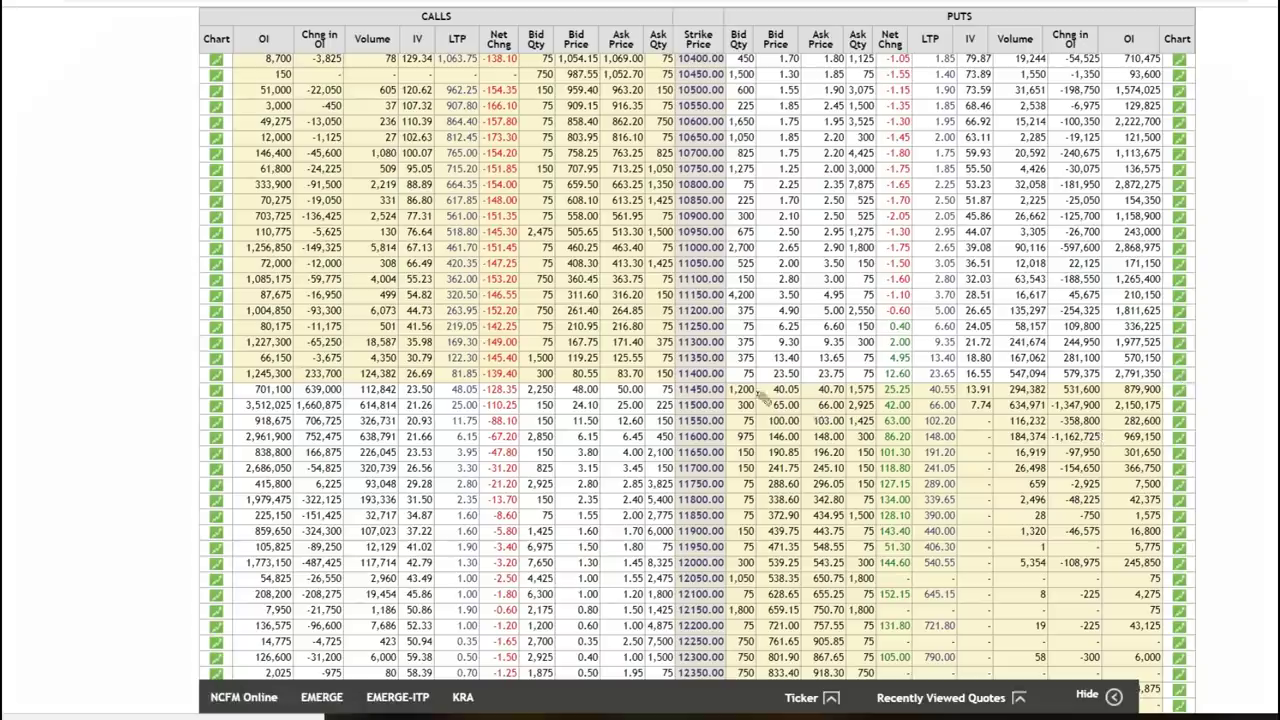
mouse_move(670, 381)
left_mouse_down()
mouse_move(726, 380)
mouse_move(728, 400)
mouse_move(700, 401)
mouse_move(675, 400)
mouse_move(728, 381)
left_mouse_up()
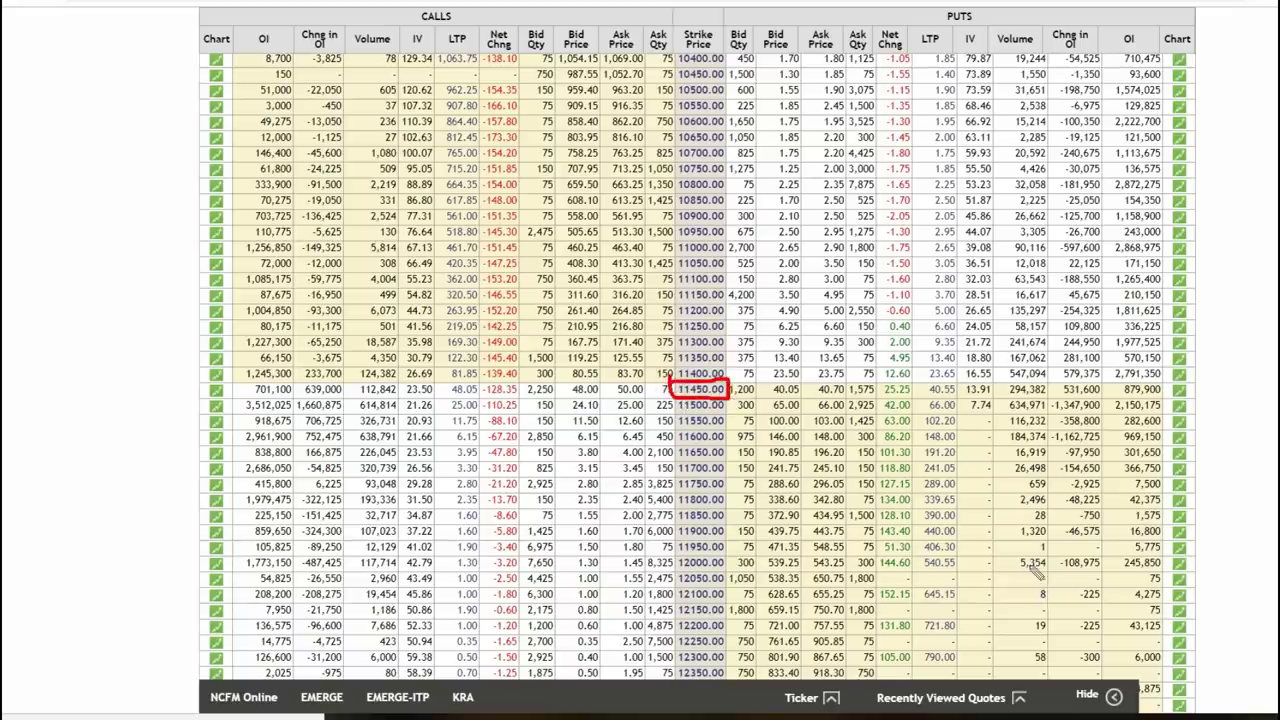
mouse_move(668, 380)
left_mouse_down()
mouse_move(728, 366)
mouse_move(740, 392)
mouse_move(682, 384)
left_mouse_up()
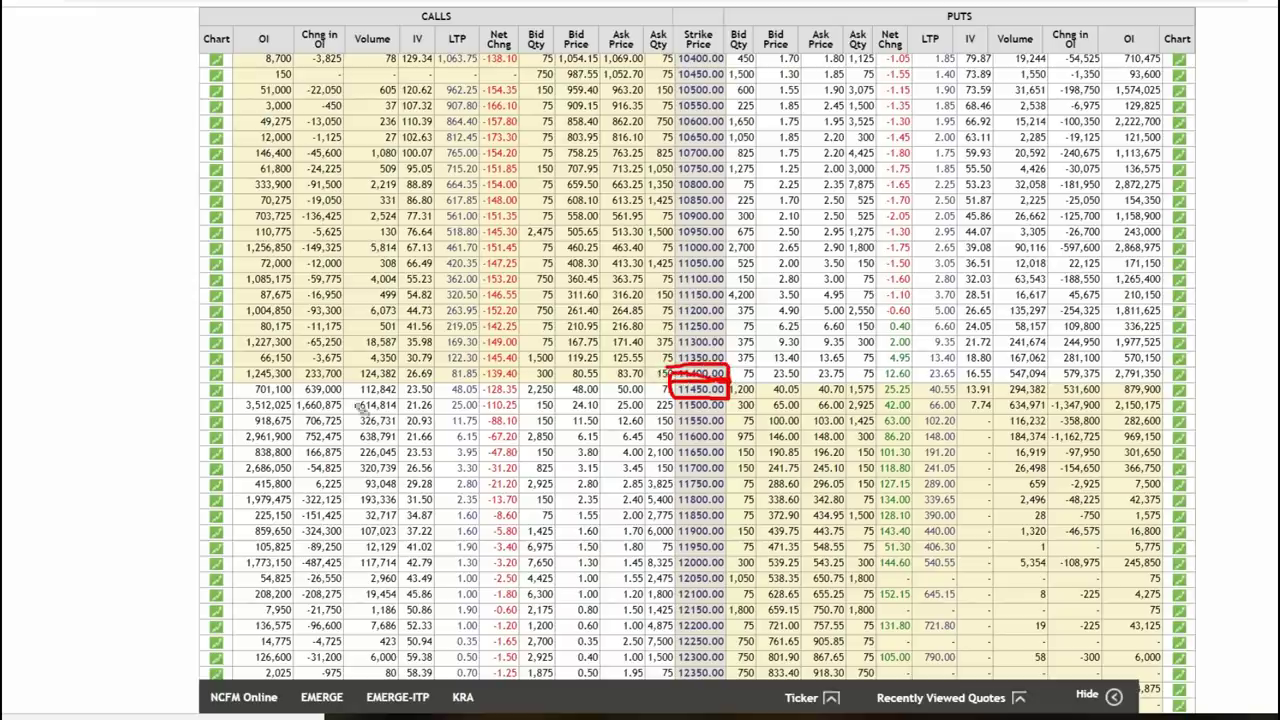
Step: Mark both ends of the 11400 strike row in red and box its puts open interest
left_click_drag(212, 384, 244, 390)
left_click_drag(1172, 371, 1194, 373)
mouse_move(1105, 366)
left_mouse_down()
mouse_move(1182, 365)
mouse_move(1182, 380)
mouse_move(1108, 392)
mouse_move(1104, 362)
left_mouse_up()
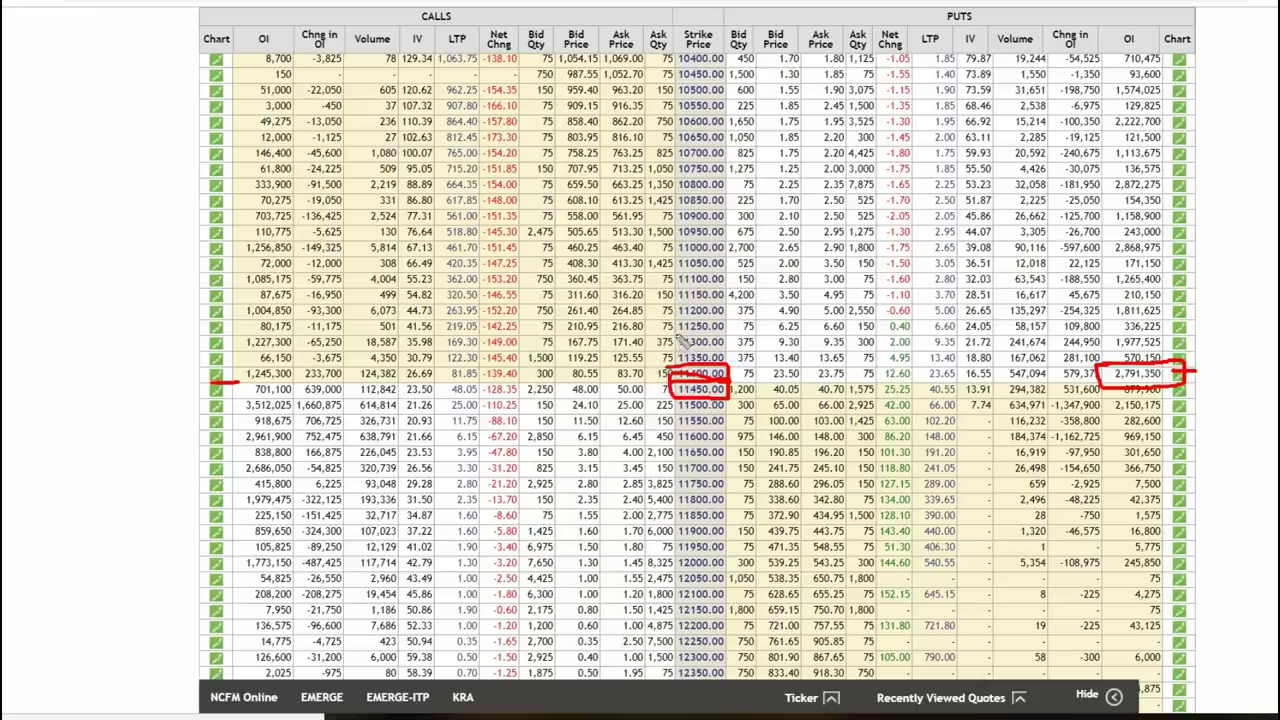
Step: Box the 11300 strike, mark both ends of its row, and box its calls and puts changes in open interest
mouse_move(668, 334)
left_mouse_down()
mouse_move(738, 350)
mouse_move(662, 356)
mouse_move(686, 334)
left_mouse_up()
left_click_drag(222, 343, 242, 339)
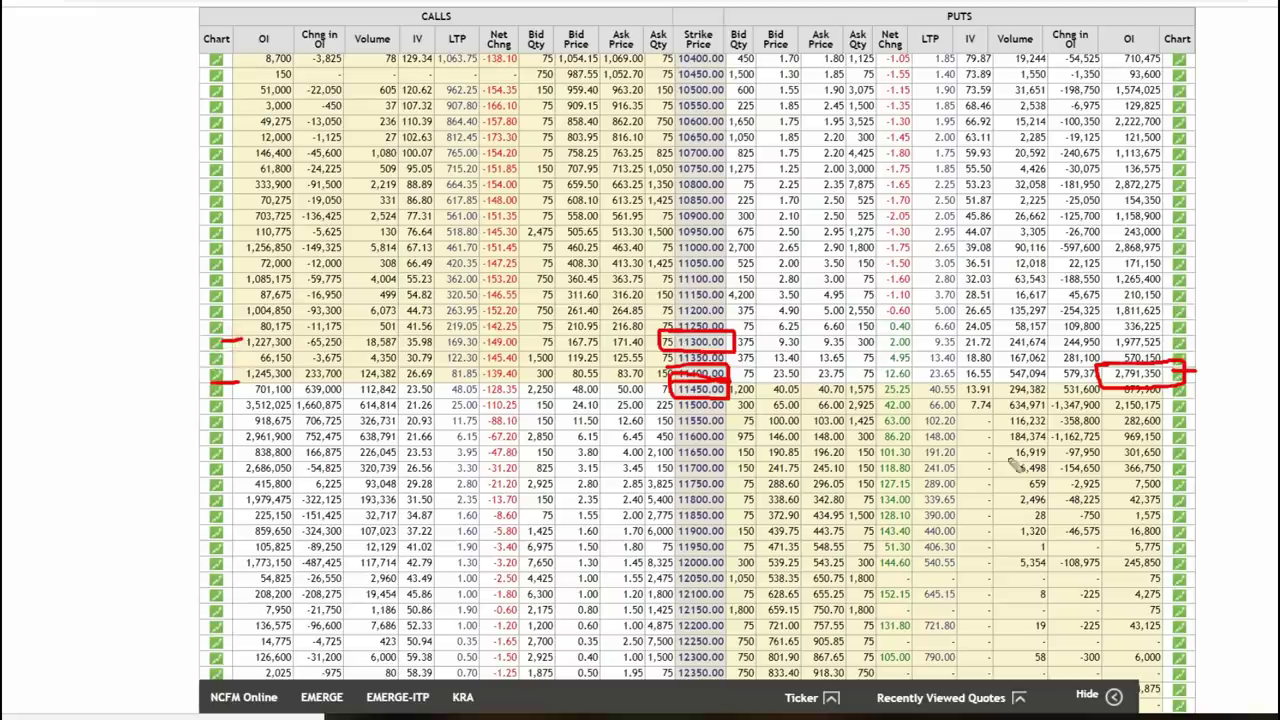
left_click_drag(1164, 341, 1188, 341)
mouse_move(240, 335)
left_mouse_down()
mouse_move(335, 333)
mouse_move(350, 350)
mouse_move(312, 358)
mouse_move(290, 340)
left_mouse_up()
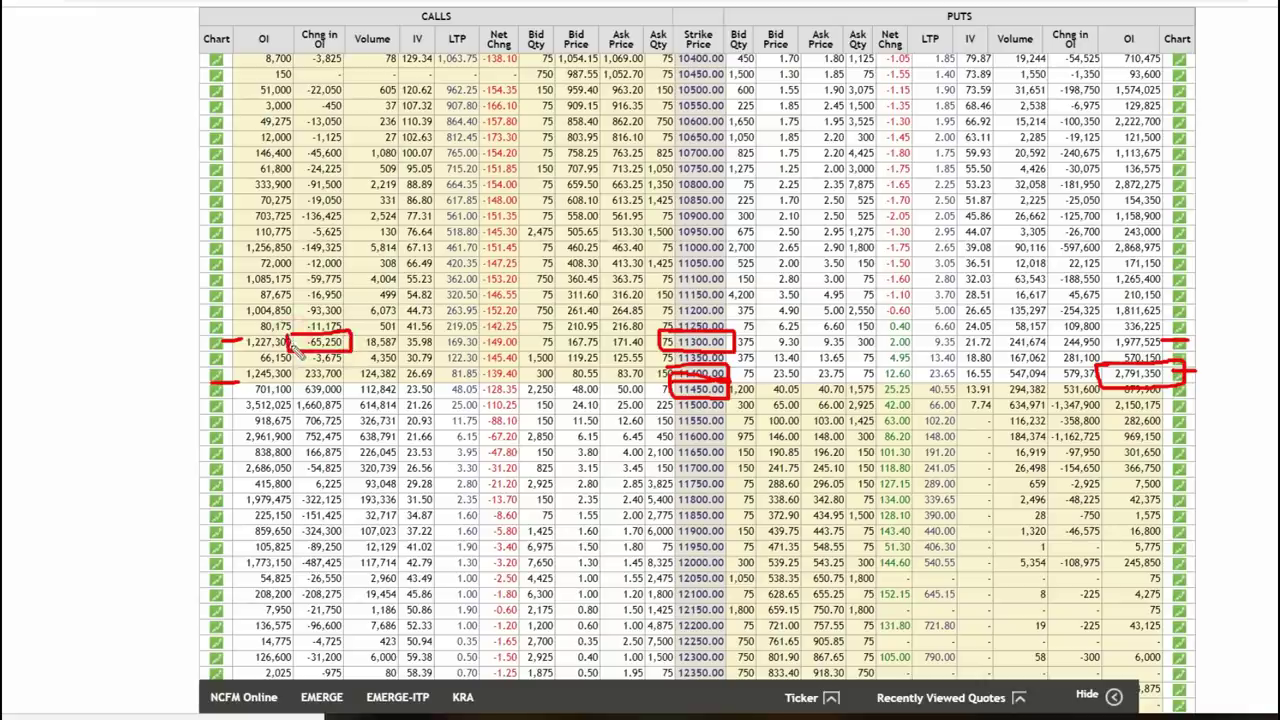
mouse_move(1056, 341)
left_mouse_down()
mouse_move(1106, 340)
mouse_move(1110, 360)
mouse_move(1055, 366)
mouse_move(1058, 351)
left_mouse_up()
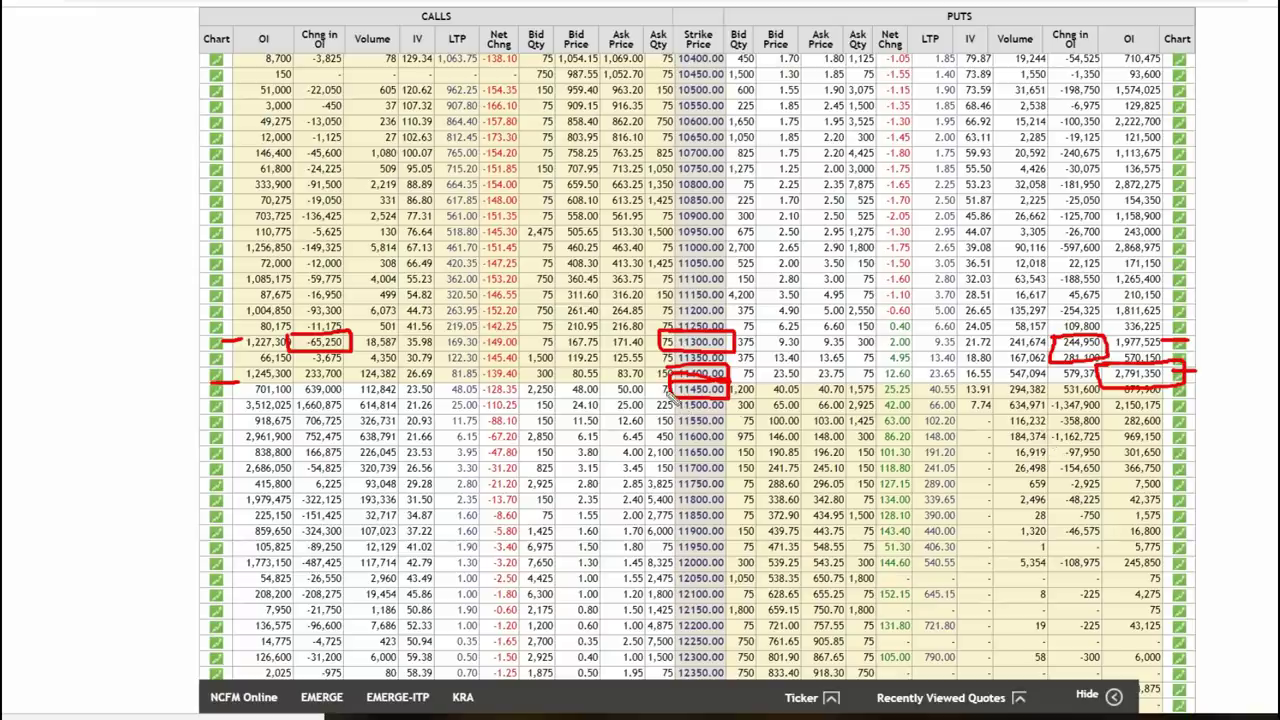
Step: Box the 11500 strike and its calls and puts changes in open interest, and draw a red line across the table beneath that row
mouse_move(662, 400)
left_mouse_down()
mouse_move(722, 404)
mouse_move(738, 428)
mouse_move(674, 418)
mouse_move(670, 392)
left_mouse_up()
left_click_drag(220, 408, 240, 407)
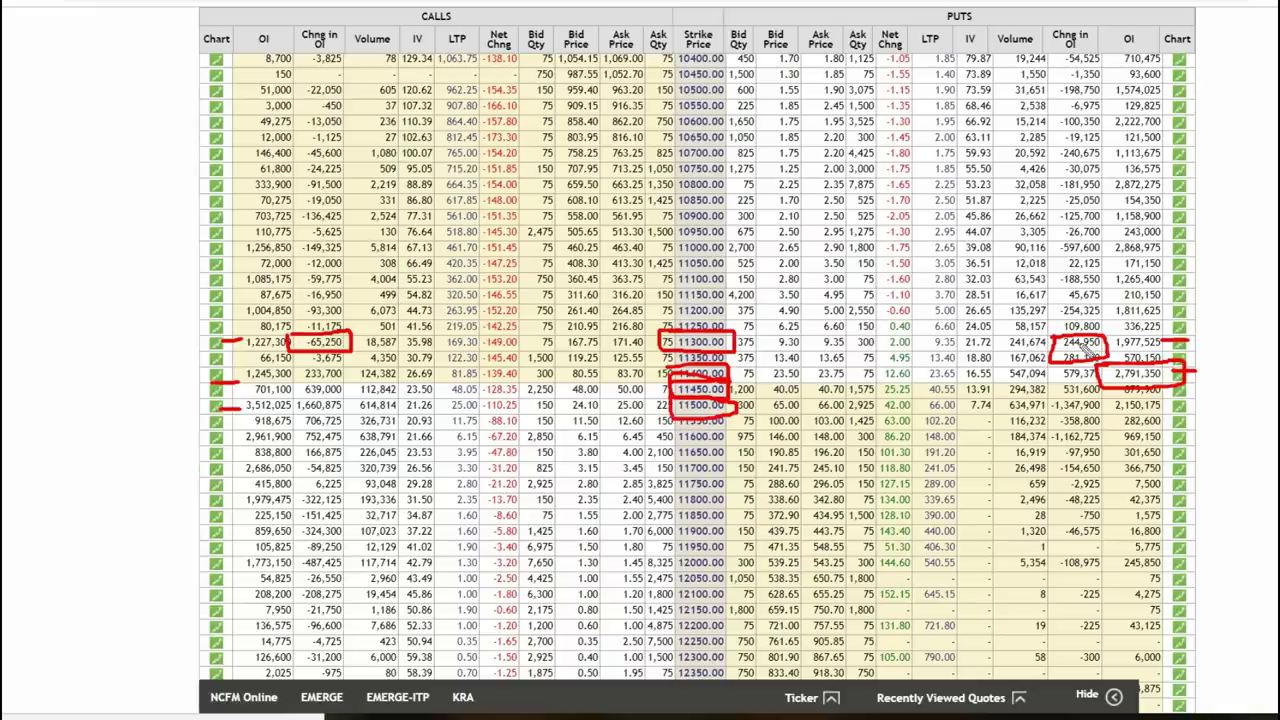
left_click_drag(1166, 409, 1186, 408)
mouse_move(293, 397)
left_mouse_down()
mouse_move(351, 398)
mouse_move(358, 428)
mouse_move(300, 430)
mouse_move(299, 400)
left_mouse_up()
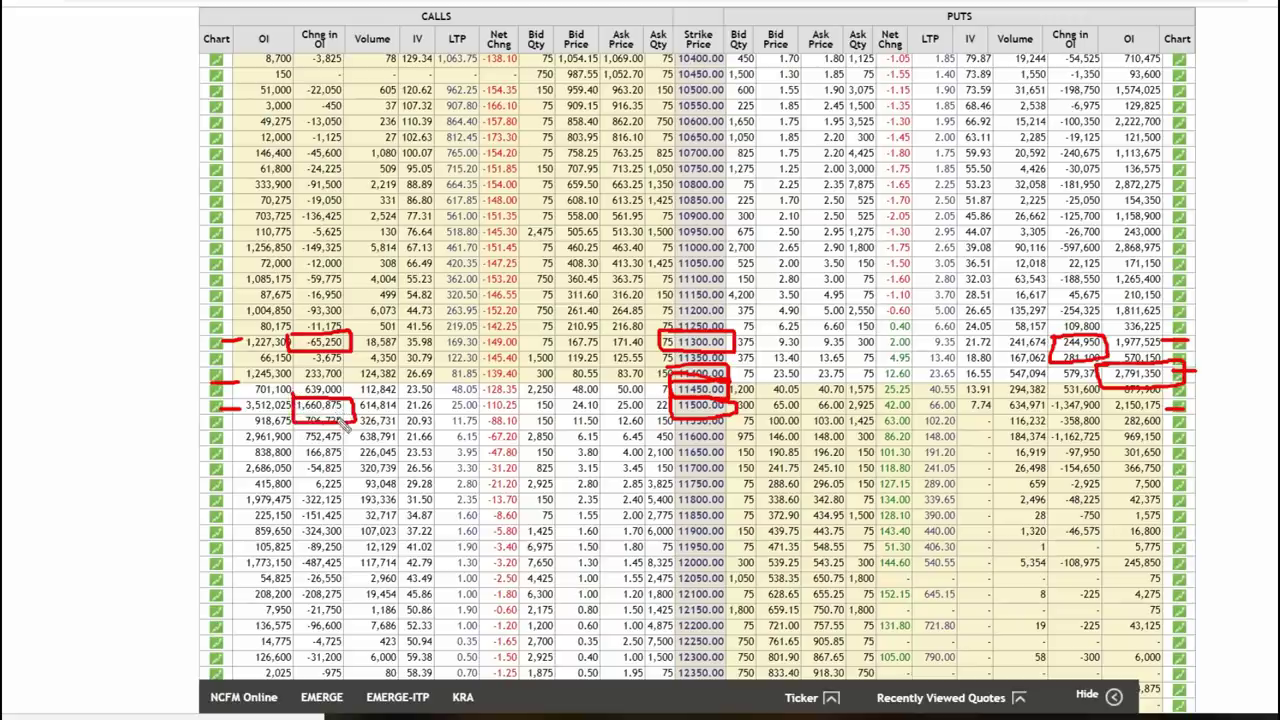
mouse_move(1040, 397)
left_mouse_down()
mouse_move(1103, 398)
mouse_move(1108, 424)
mouse_move(1055, 432)
mouse_move(1030, 412)
mouse_move(1053, 404)
left_mouse_up()
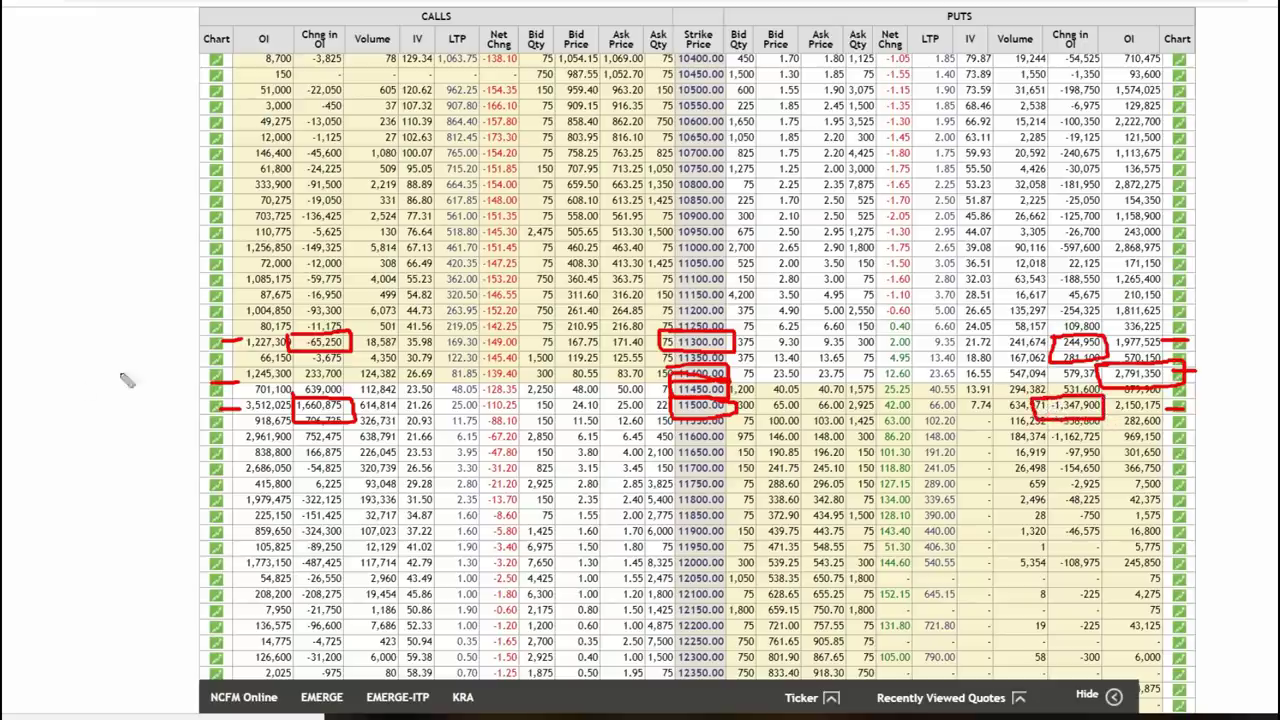
mouse_move(195, 413)
left_mouse_down()
mouse_move(645, 430)
mouse_move(1210, 420)
left_mouse_up()
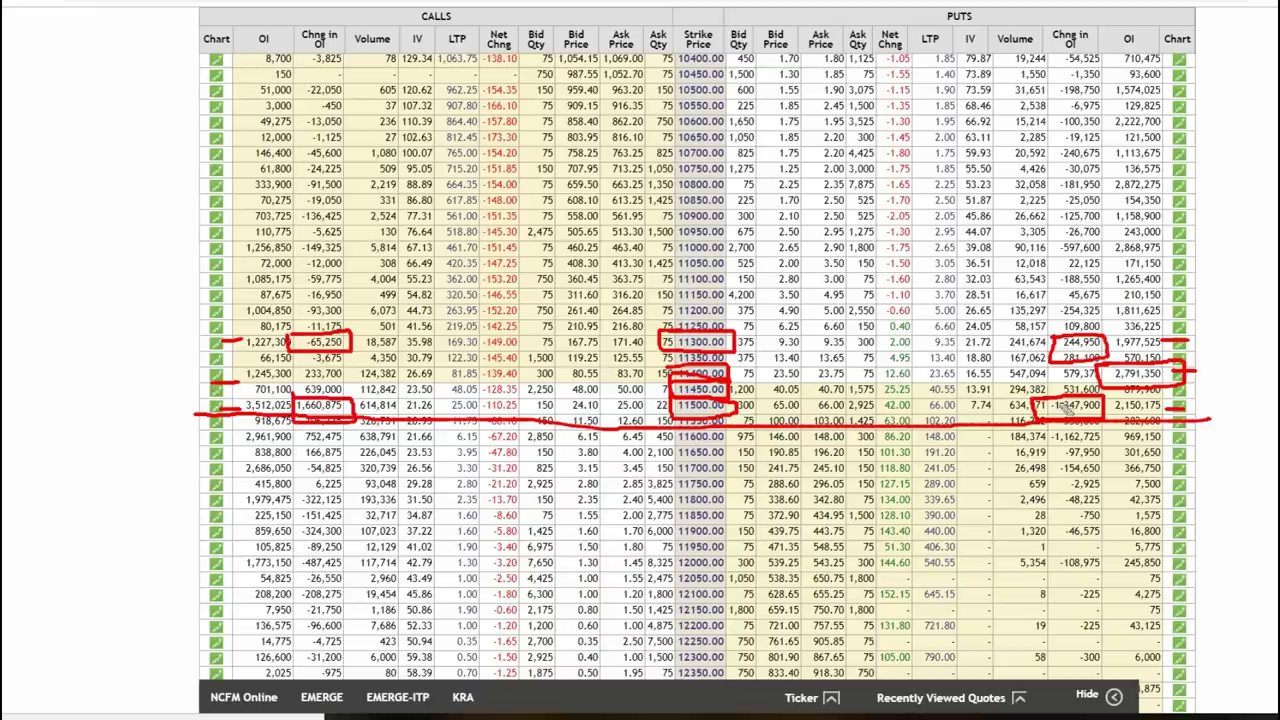
mouse_move(1060, 410)
left_mouse_down()
mouse_move(1045, 422)
mouse_move(1105, 419)
left_mouse_up()
Step: In the 11600 strike row, box the calls open interest, the calls change in open interest and the puts change in open interest
mouse_move(224, 451)
left_mouse_down()
mouse_move(305, 439)
mouse_move(255, 418)
mouse_move(228, 440)
mouse_move(230, 456)
mouse_move(250, 460)
left_mouse_up()
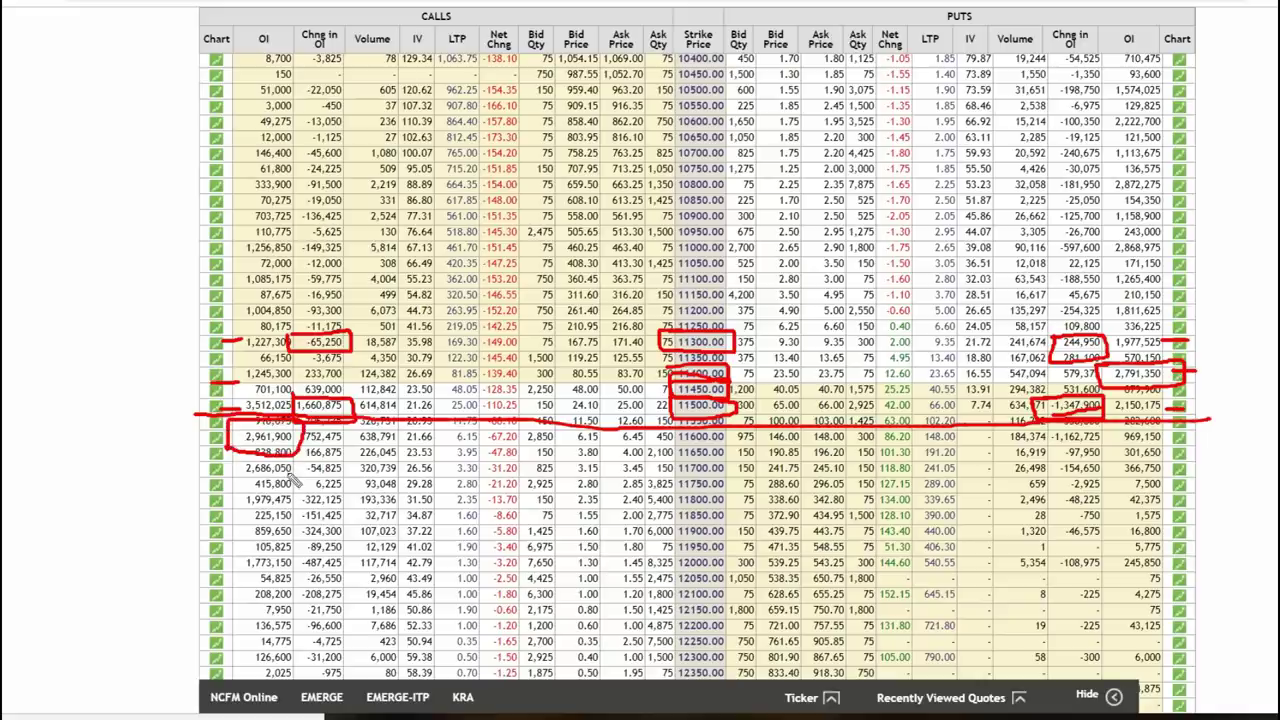
mouse_move(293, 450)
left_mouse_down()
mouse_move(340, 447)
mouse_move(350, 426)
mouse_move(297, 425)
mouse_move(297, 452)
left_mouse_up()
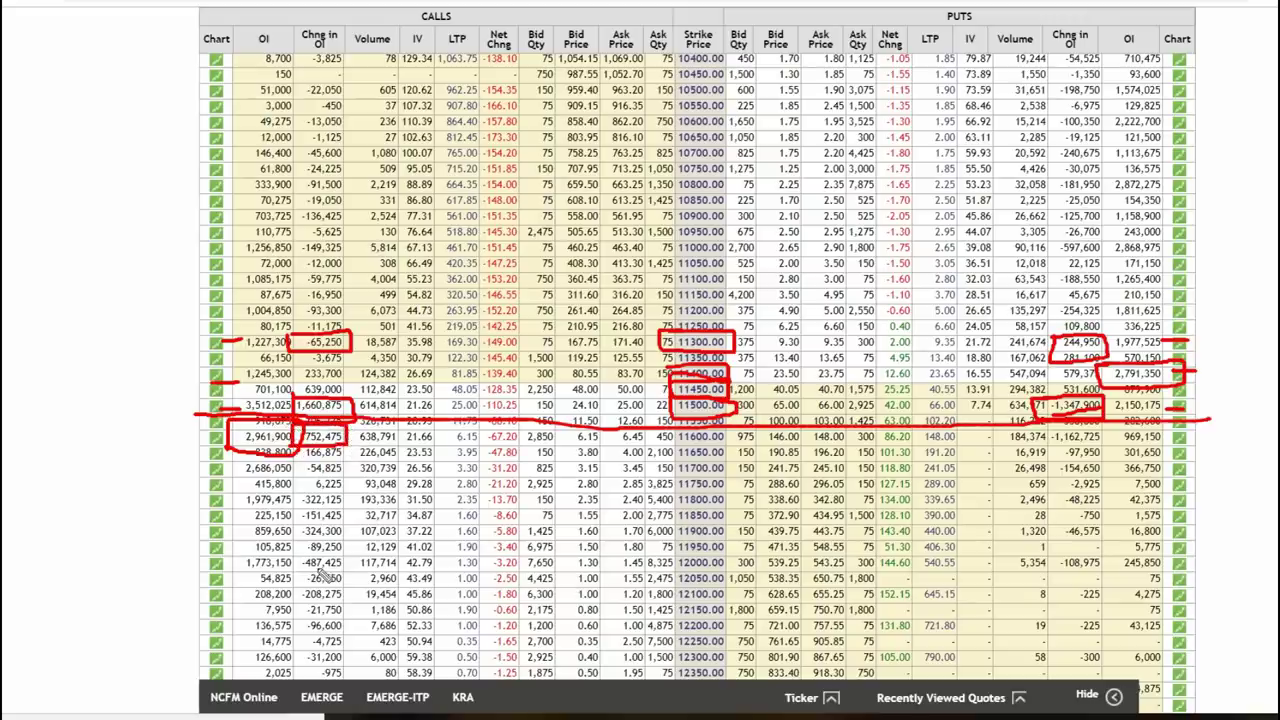
mouse_move(1040, 456)
left_mouse_down()
mouse_move(1110, 448)
mouse_move(1085, 418)
mouse_move(1044, 450)
mouse_move(1053, 459)
left_mouse_up()
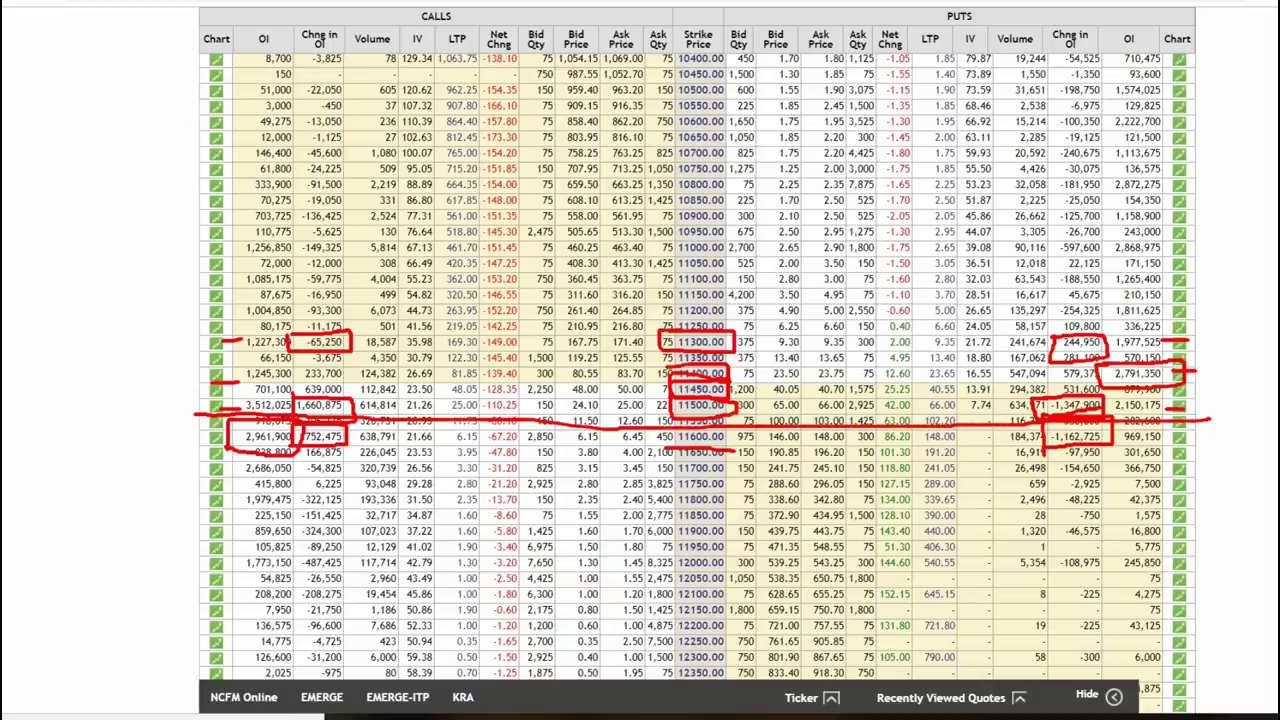
Step: Erase all red markings, and underline the 11500 strike and its calls open interest
mouse_move(55, 189)
left_mouse_down()
mouse_move(1278, 528)
mouse_move(1278, 544)
left_mouse_up()
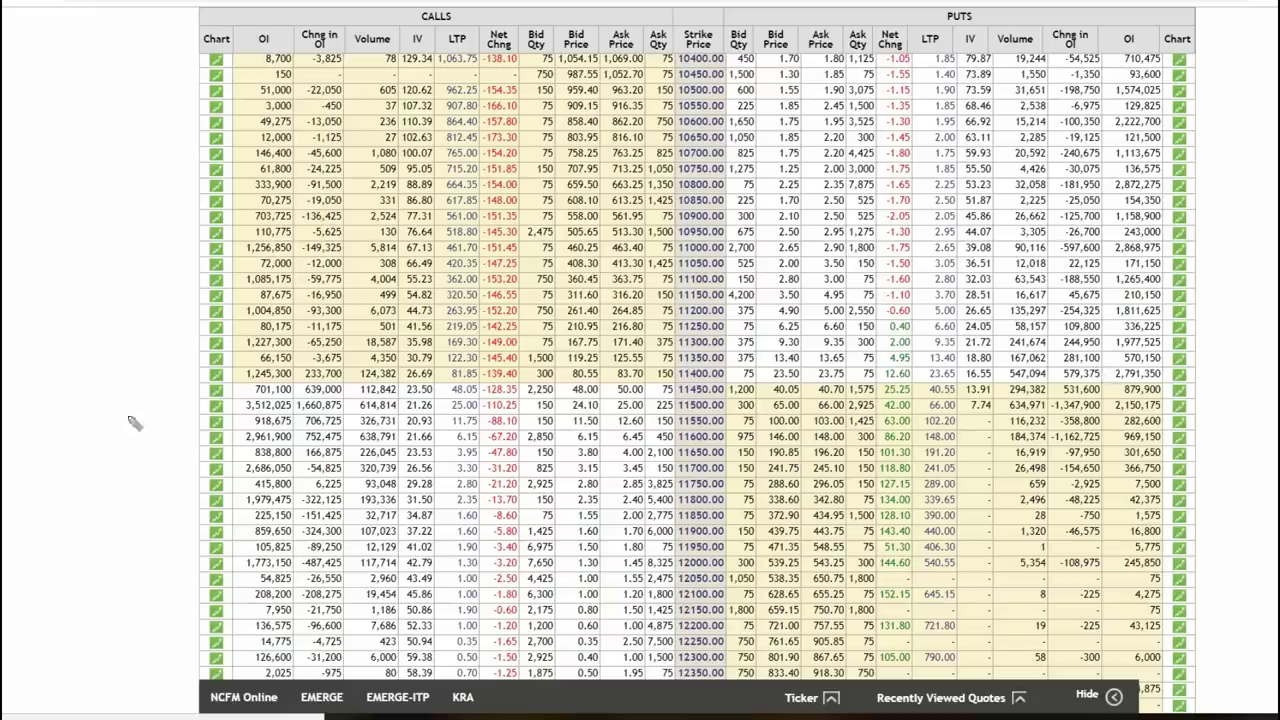
left_click_drag(228, 414, 291, 409)
left_click_drag(672, 411, 750, 409)
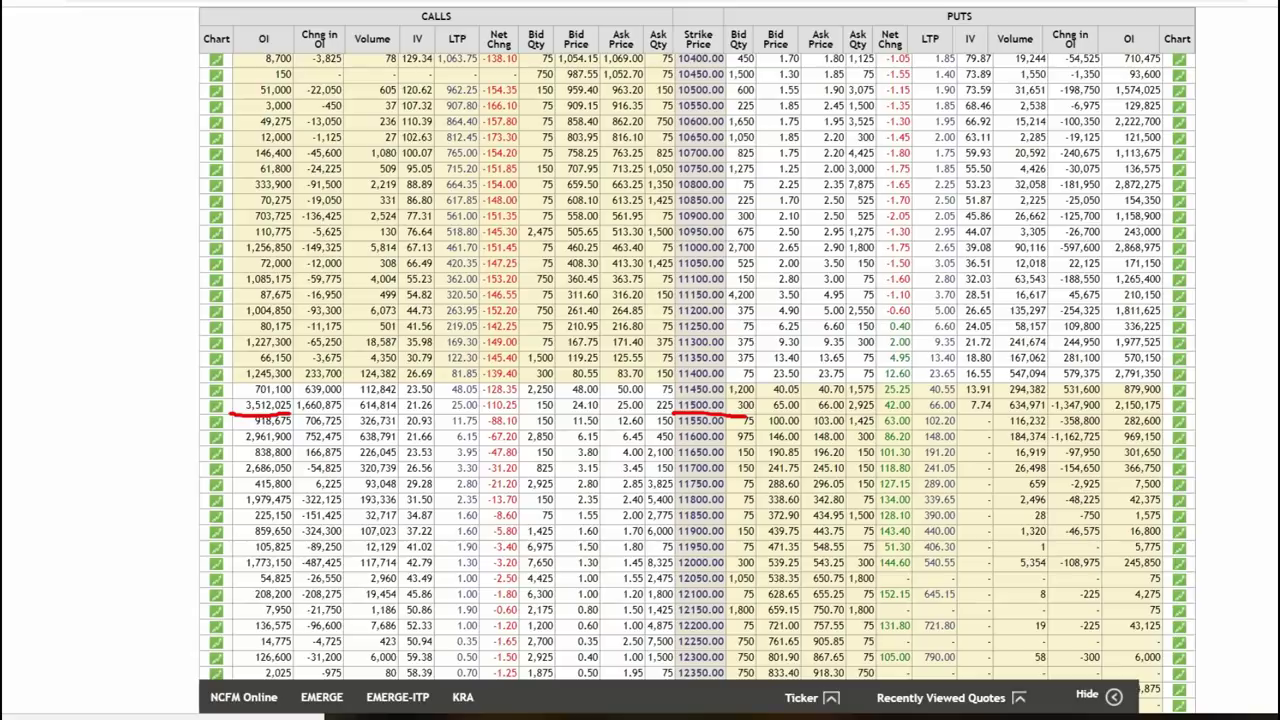
scroll(1265, 140, "up", 3)
scroll(1265, 145, "down", 5)
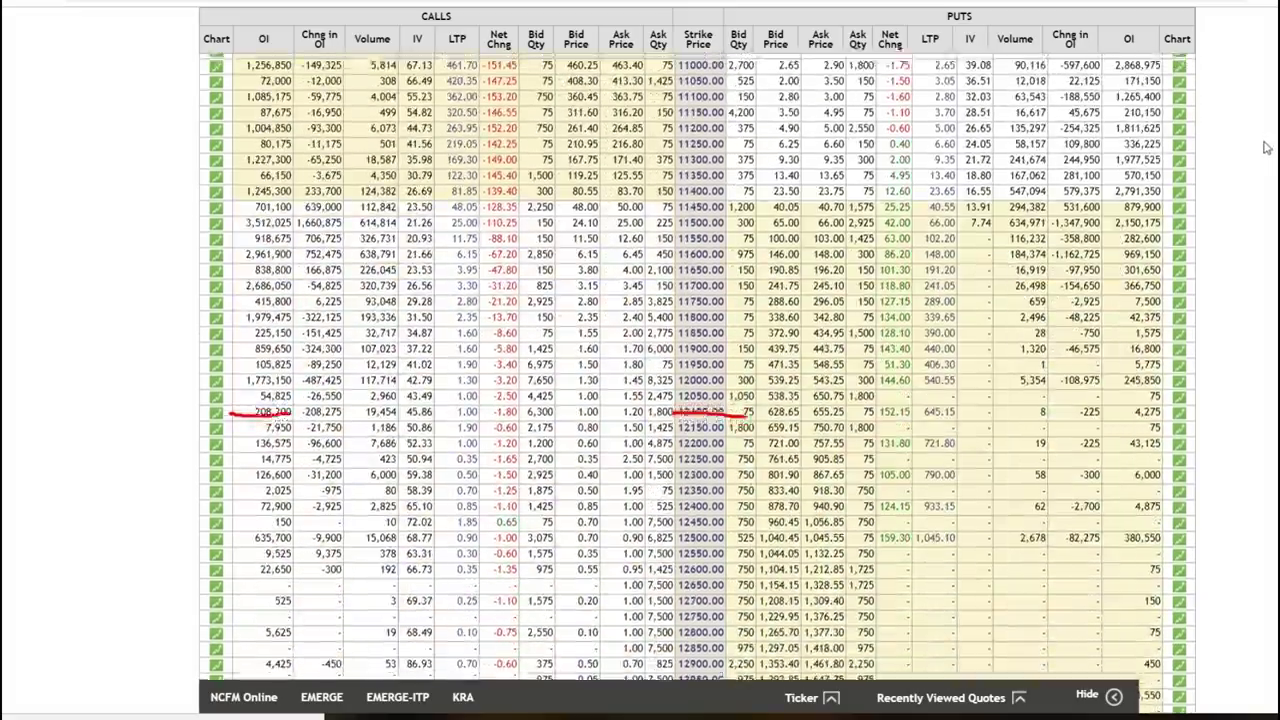
scroll(1265, 147, "up", 4)
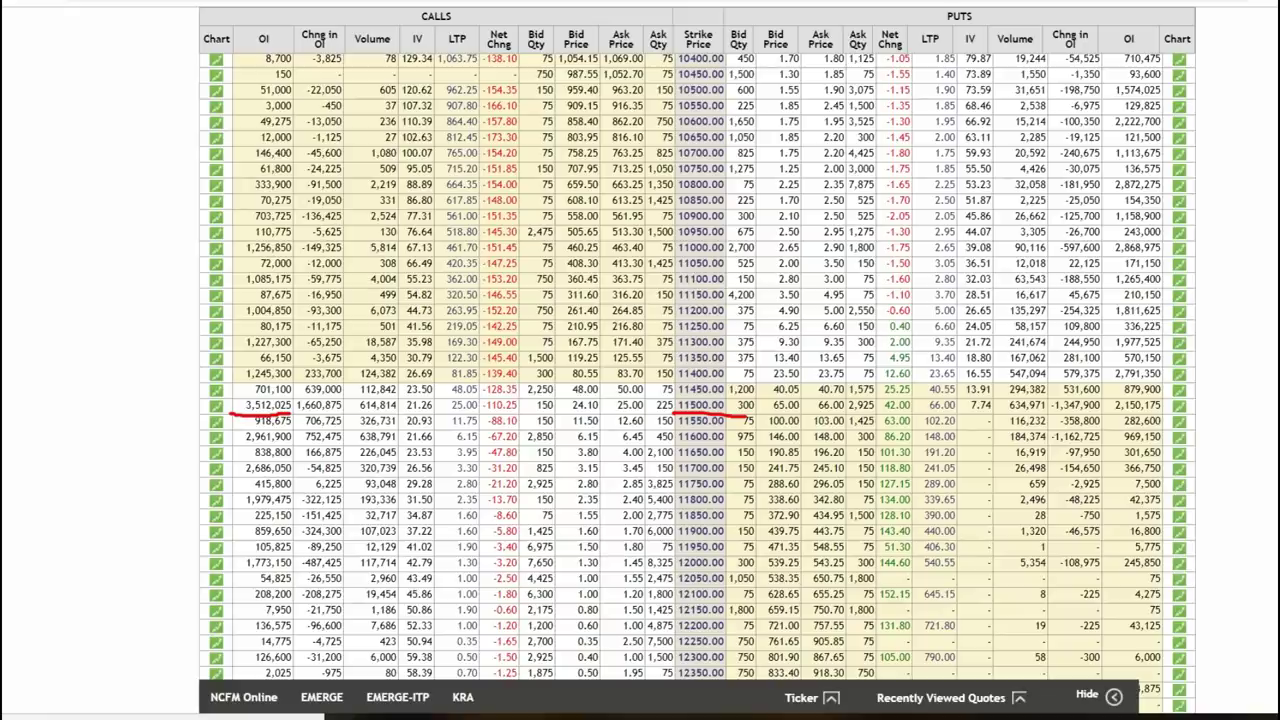
Step: Box the puts open interest and the strike price in both the 10800 and 11000 rows
mouse_move(1110, 188)
left_mouse_down()
mouse_move(1182, 204)
mouse_move(1175, 172)
mouse_move(1115, 170)
mouse_move(1100, 190)
left_mouse_up()
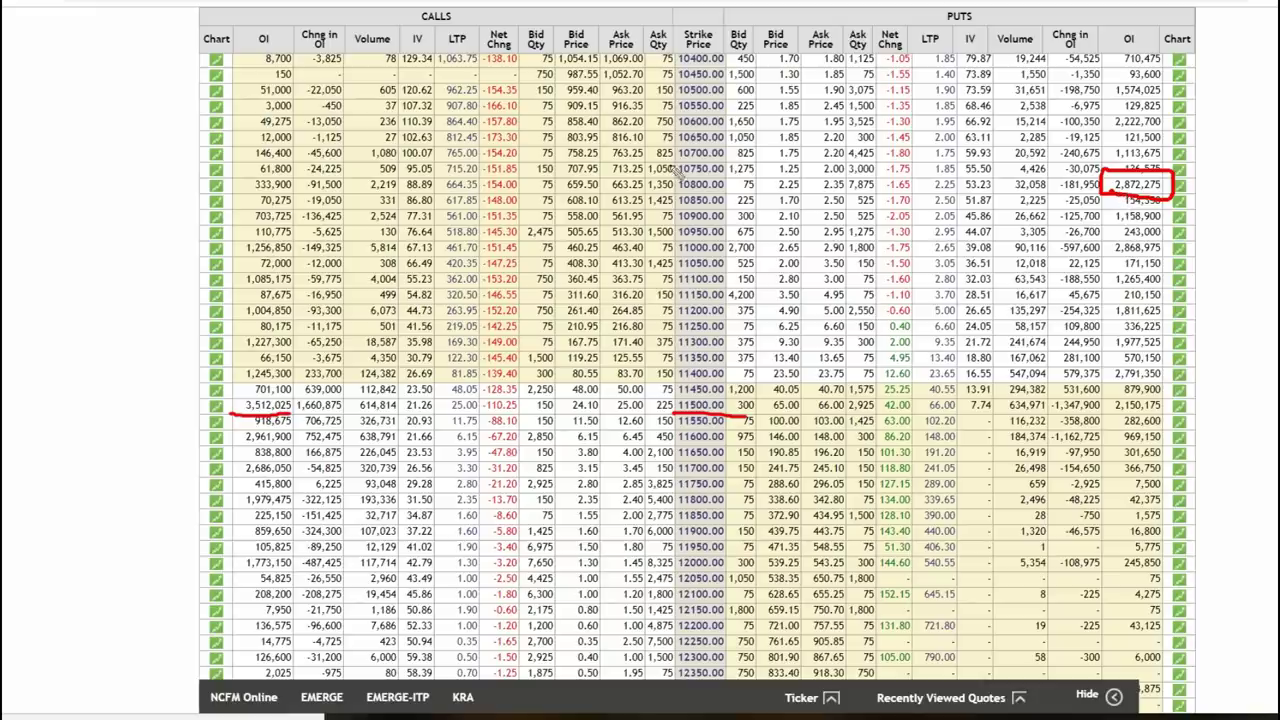
mouse_move(683, 185)
left_mouse_down()
mouse_move(746, 198)
mouse_move(670, 200)
mouse_move(666, 175)
mouse_move(700, 179)
left_mouse_up()
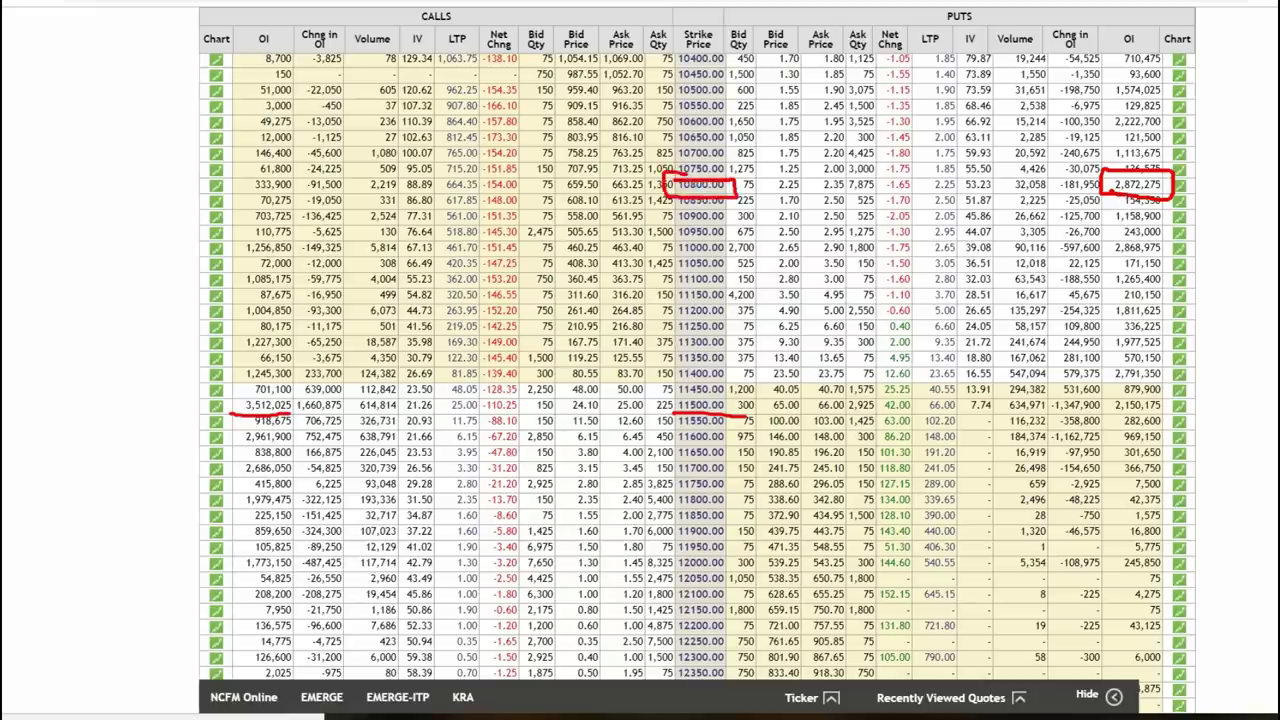
mouse_move(1090, 240)
left_mouse_down()
mouse_move(1168, 250)
mouse_move(1128, 267)
mouse_move(1101, 262)
mouse_move(1102, 240)
left_mouse_up()
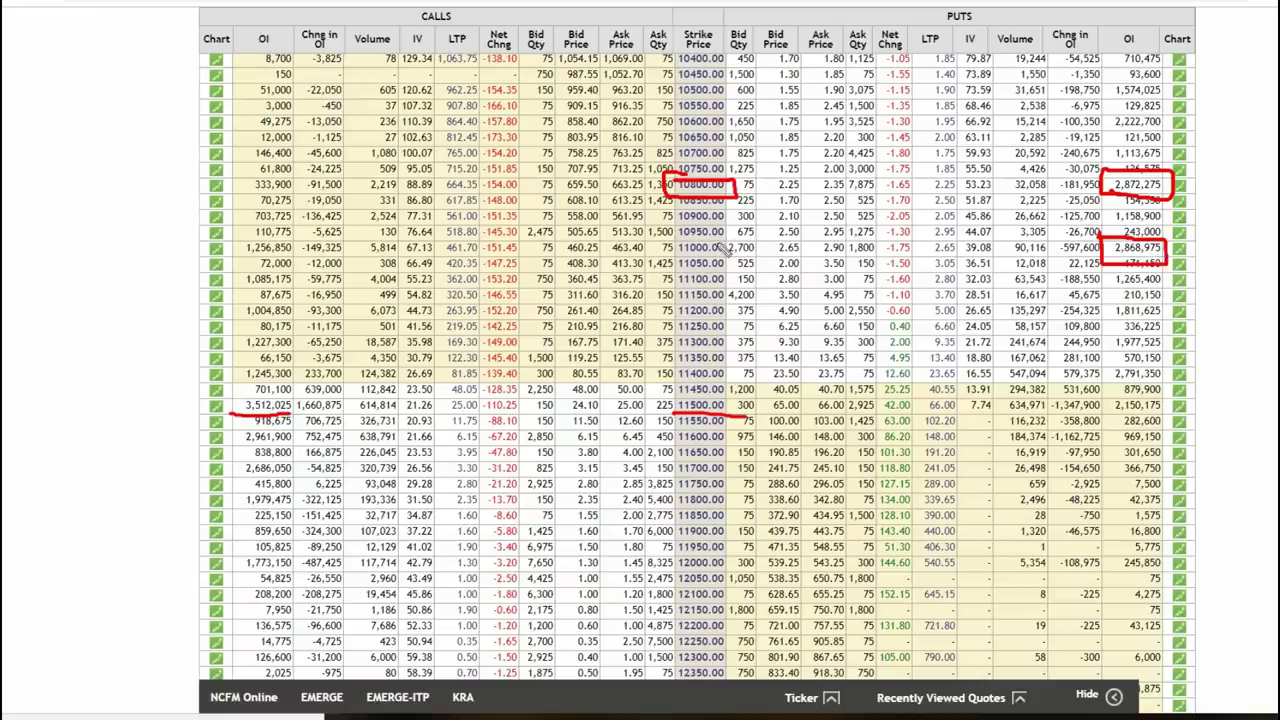
mouse_move(676, 243)
left_mouse_down()
mouse_move(744, 258)
mouse_move(690, 262)
mouse_move(668, 240)
left_mouse_up()
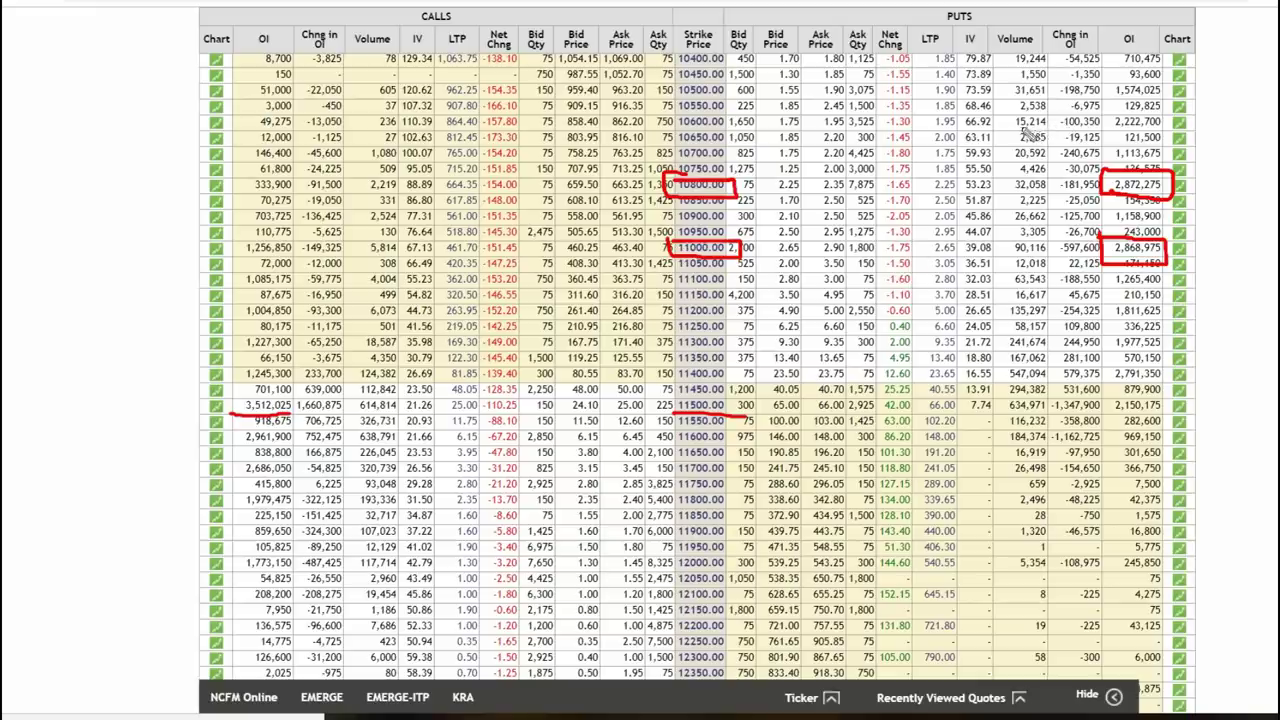
Step: Box the calls change in open interest at 11500, the puts change in open interest at 11400, and the 11400 strike
mouse_move(290, 400)
left_mouse_down()
mouse_move(355, 405)
mouse_move(355, 432)
mouse_move(300, 436)
mouse_move(296, 393)
left_mouse_up()
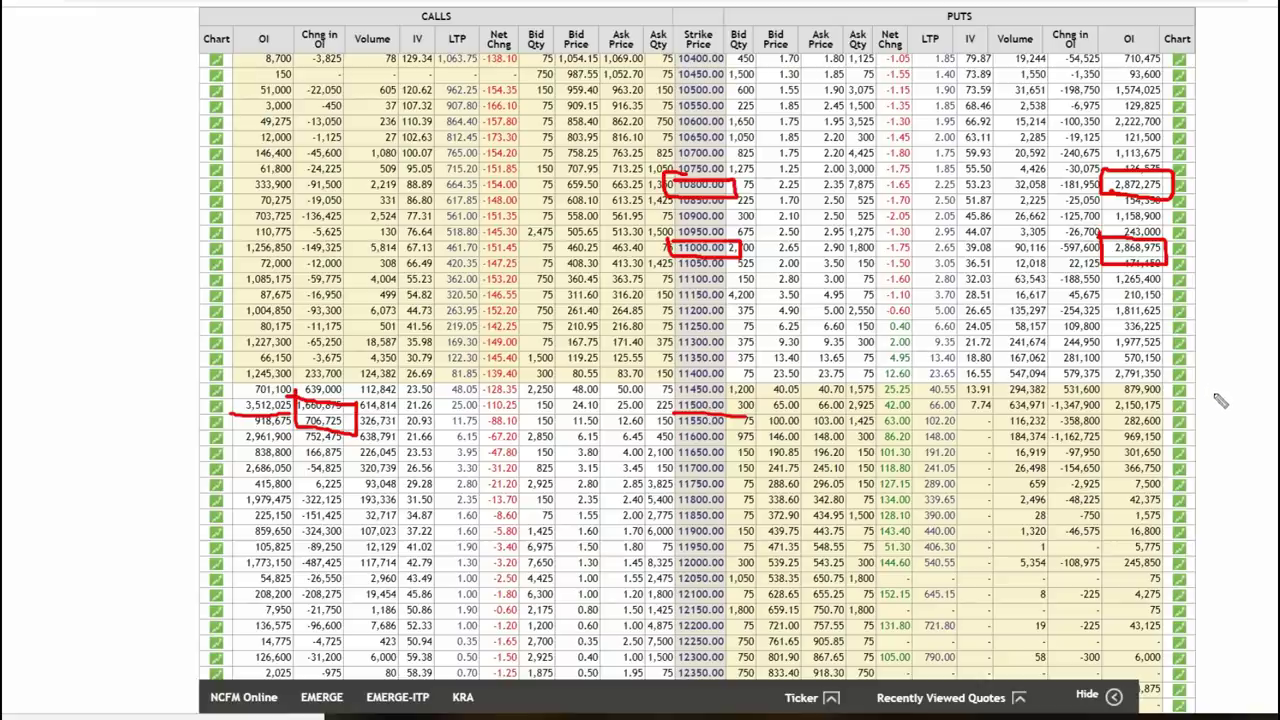
mouse_move(1031, 368)
left_mouse_down()
mouse_move(1110, 370)
mouse_move(1075, 396)
mouse_move(1040, 378)
mouse_move(1048, 362)
left_mouse_up()
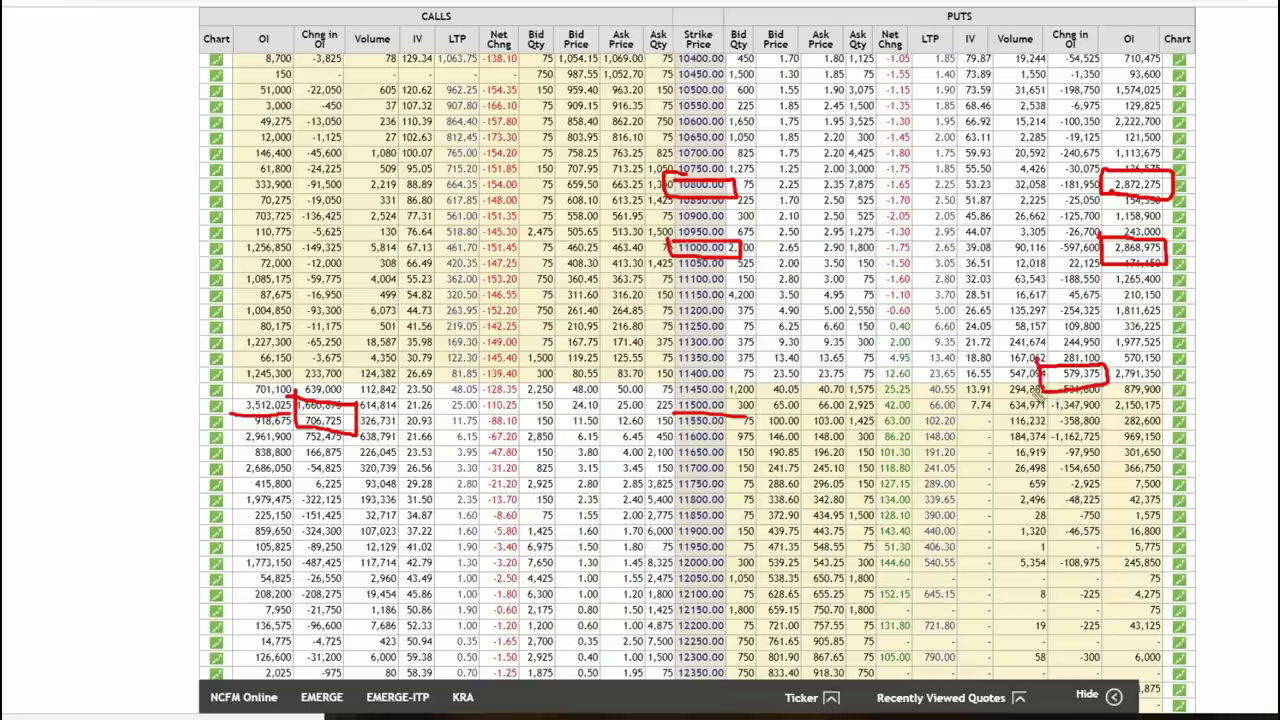
mouse_move(664, 366)
left_mouse_down()
mouse_move(727, 364)
mouse_move(676, 389)
mouse_move(673, 366)
mouse_move(686, 366)
left_mouse_up()
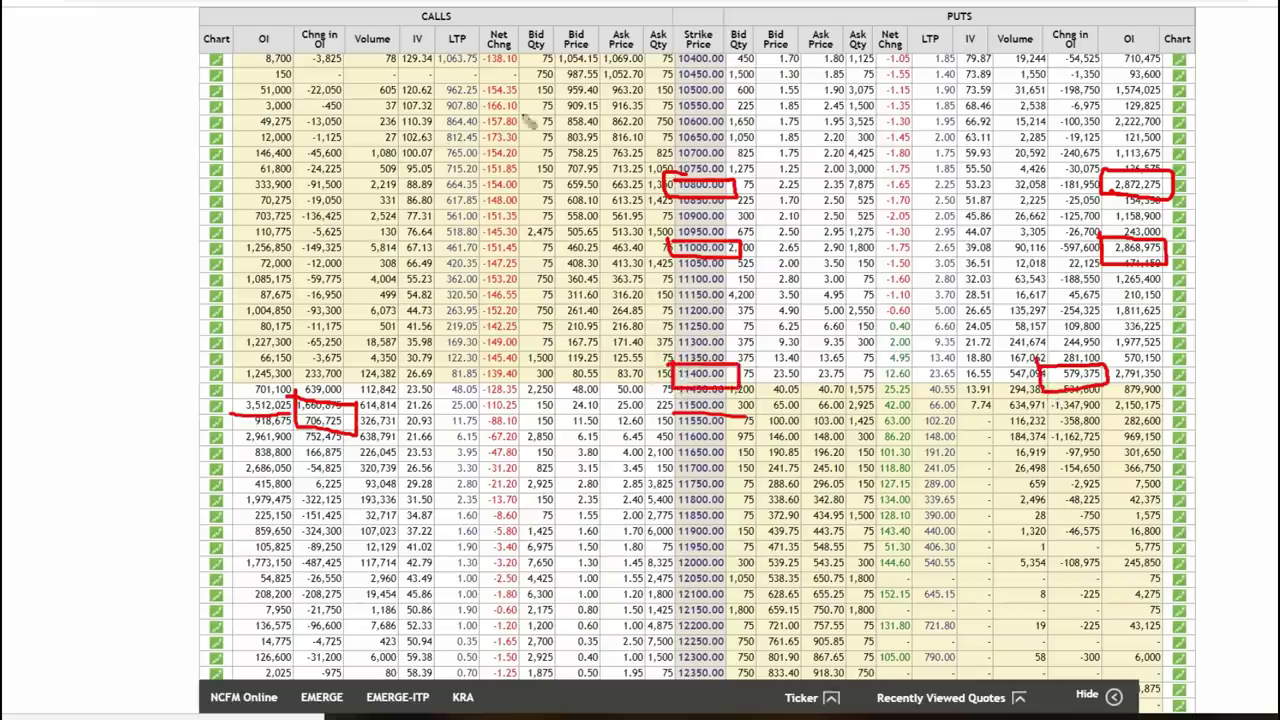
Step: Circle the calls changes in open interest from the 11750 to 12350 strikes, and underline the 11800 and 11900 values
mouse_move(358, 494)
left_mouse_down()
mouse_move(335, 477)
mouse_move(282, 508)
mouse_move(308, 690)
mouse_move(388, 605)
mouse_move(380, 495)
left_mouse_up()
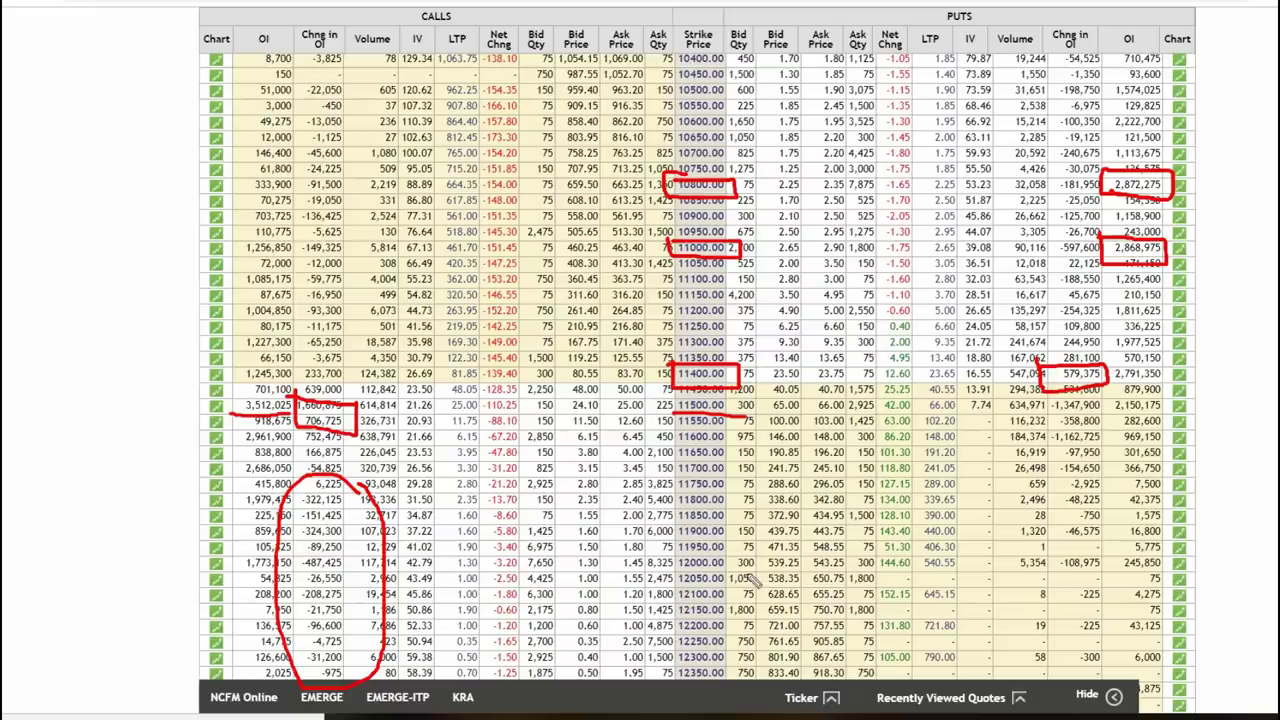
left_click_drag(300, 510, 350, 517)
left_click_drag(296, 541, 322, 540)
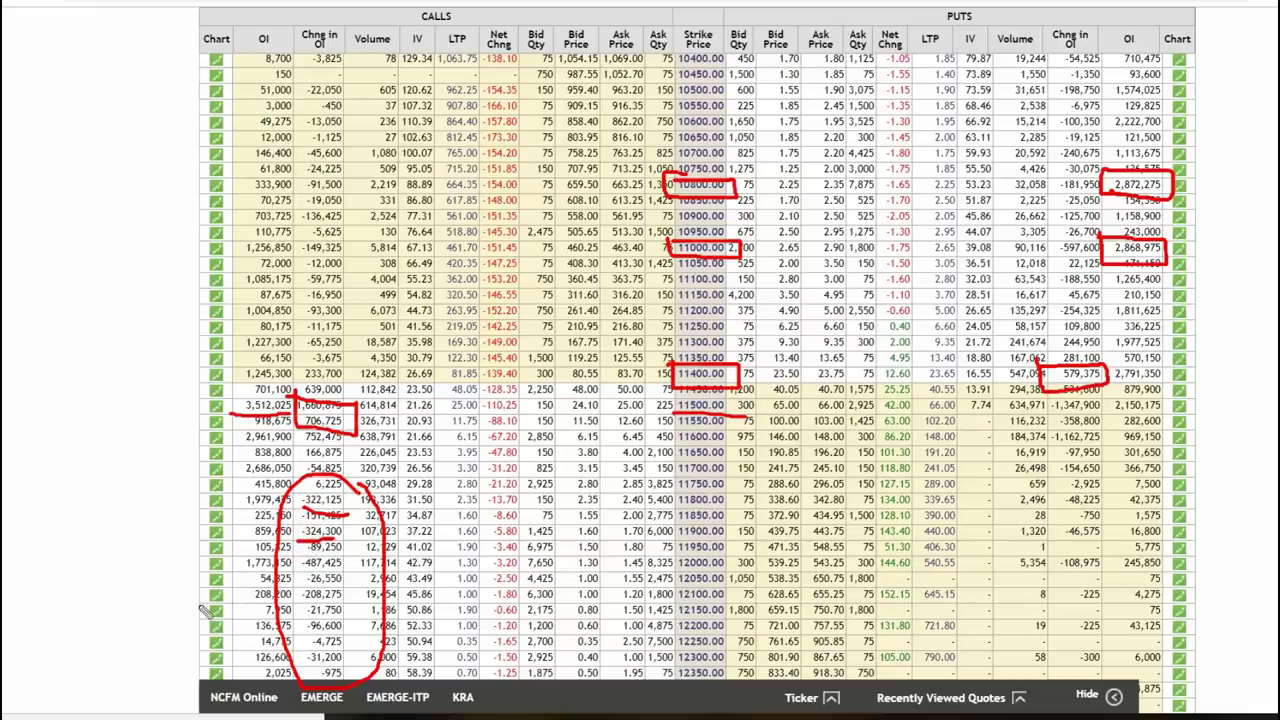
Step: Underline the 11900 strike, and box the 11400 strike and the 11200 to 11250 strikes
left_click_drag(672, 546, 724, 538)
mouse_move(715, 373)
left_mouse_down()
mouse_move(738, 385)
mouse_move(672, 395)
mouse_move(660, 360)
mouse_move(715, 375)
left_mouse_up()
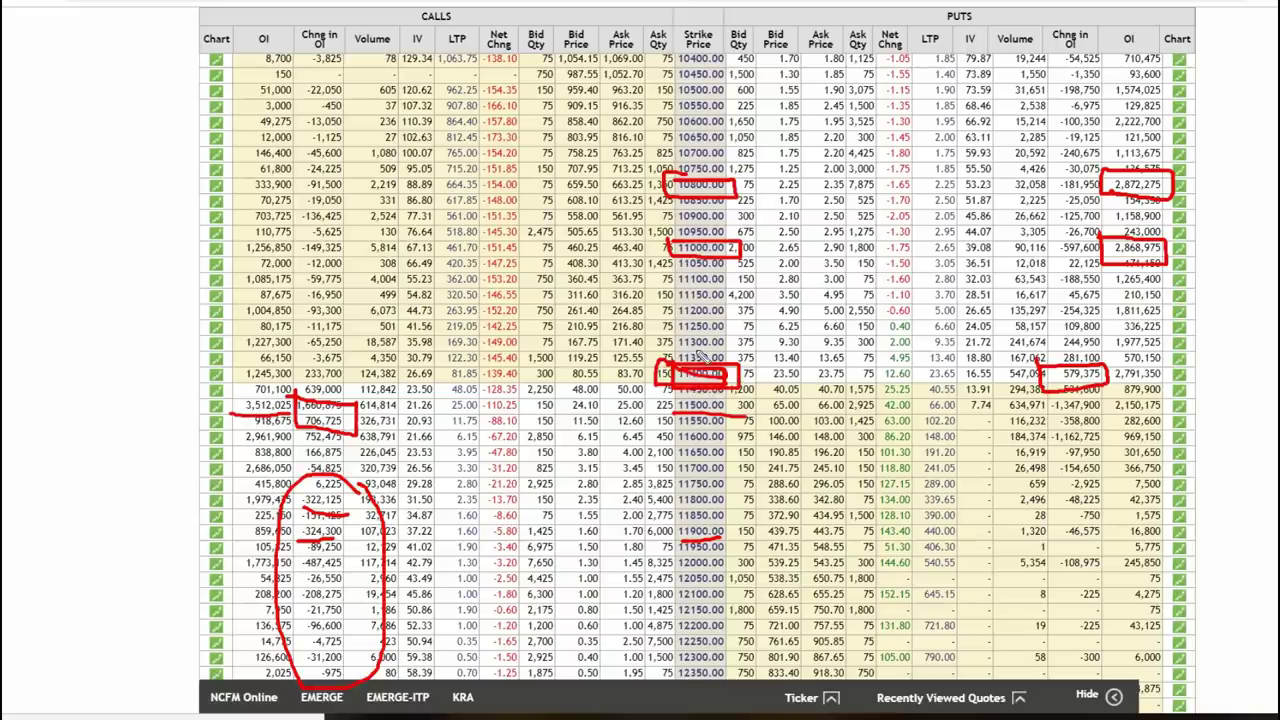
mouse_move(736, 308)
left_mouse_down()
mouse_move(738, 340)
mouse_move(690, 350)
mouse_move(674, 320)
mouse_move(725, 300)
left_mouse_up()
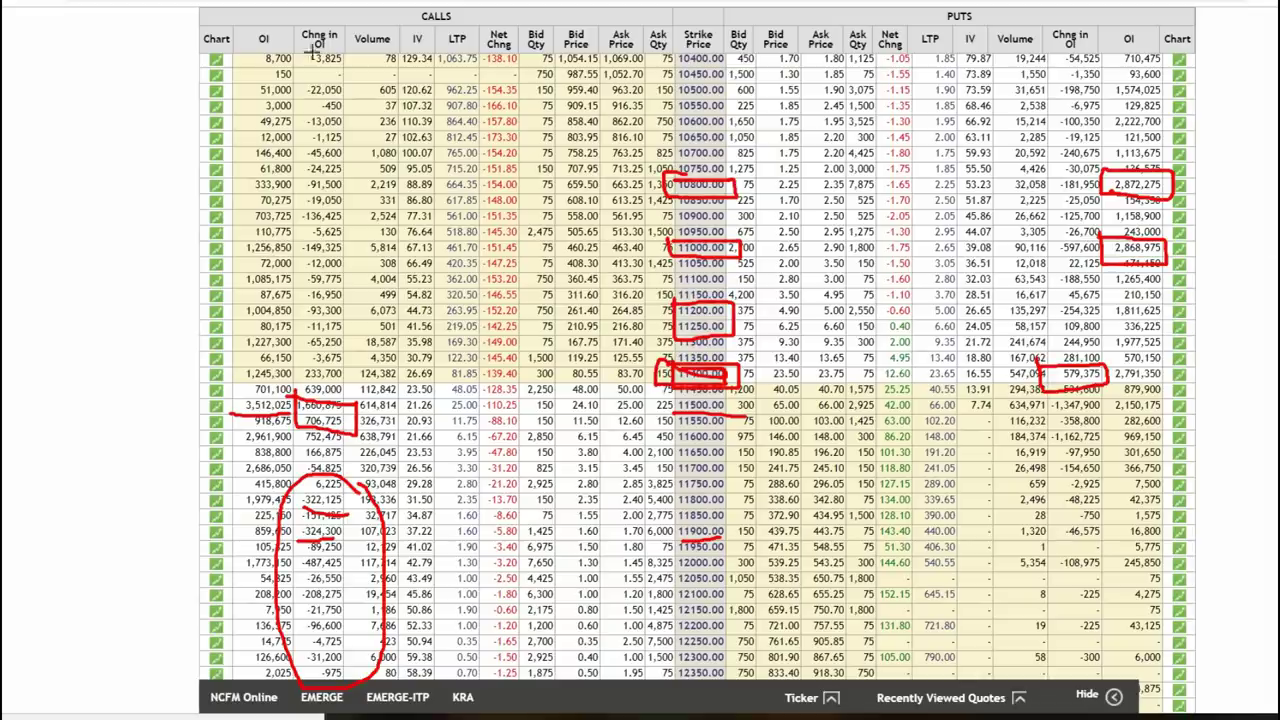
Step: Erase all red markings, and underline the 11150, 11700 and 11750 strikes to outline the expected range
mouse_move(68, 84)
left_mouse_down()
mouse_move(1276, 606)
mouse_move(1276, 648)
left_mouse_up()
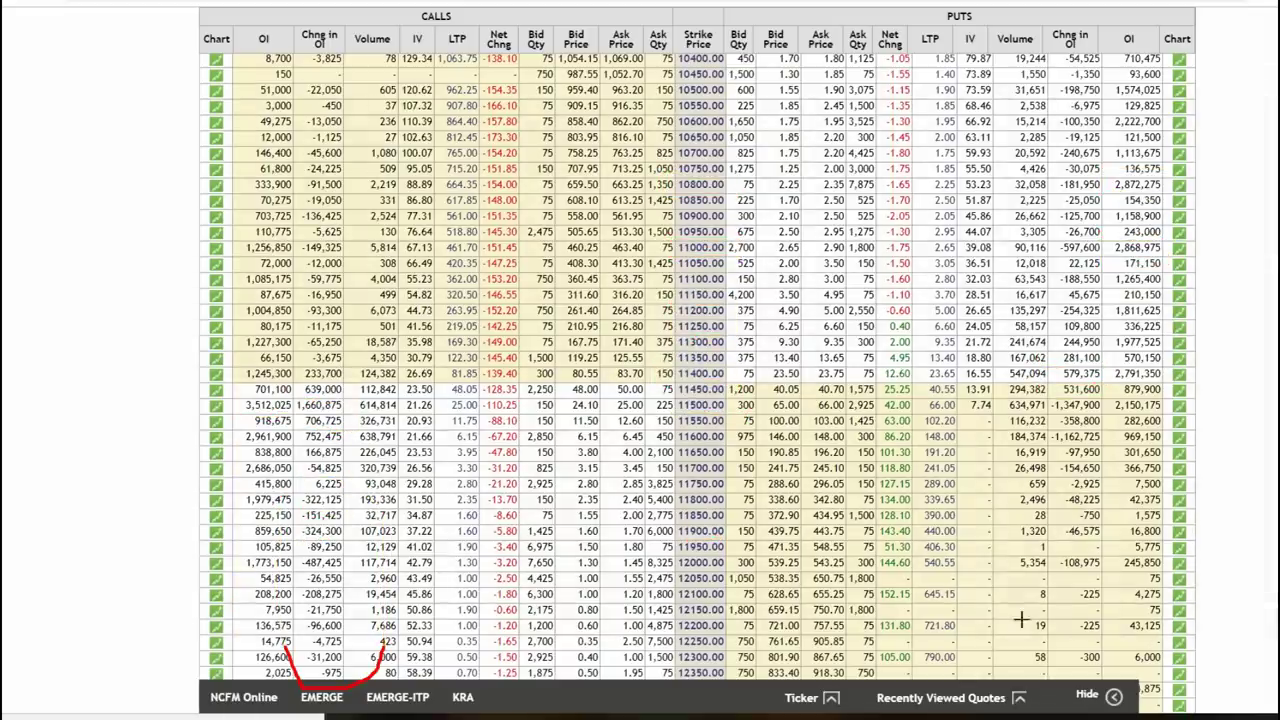
left_click_drag(180, 565, 564, 706)
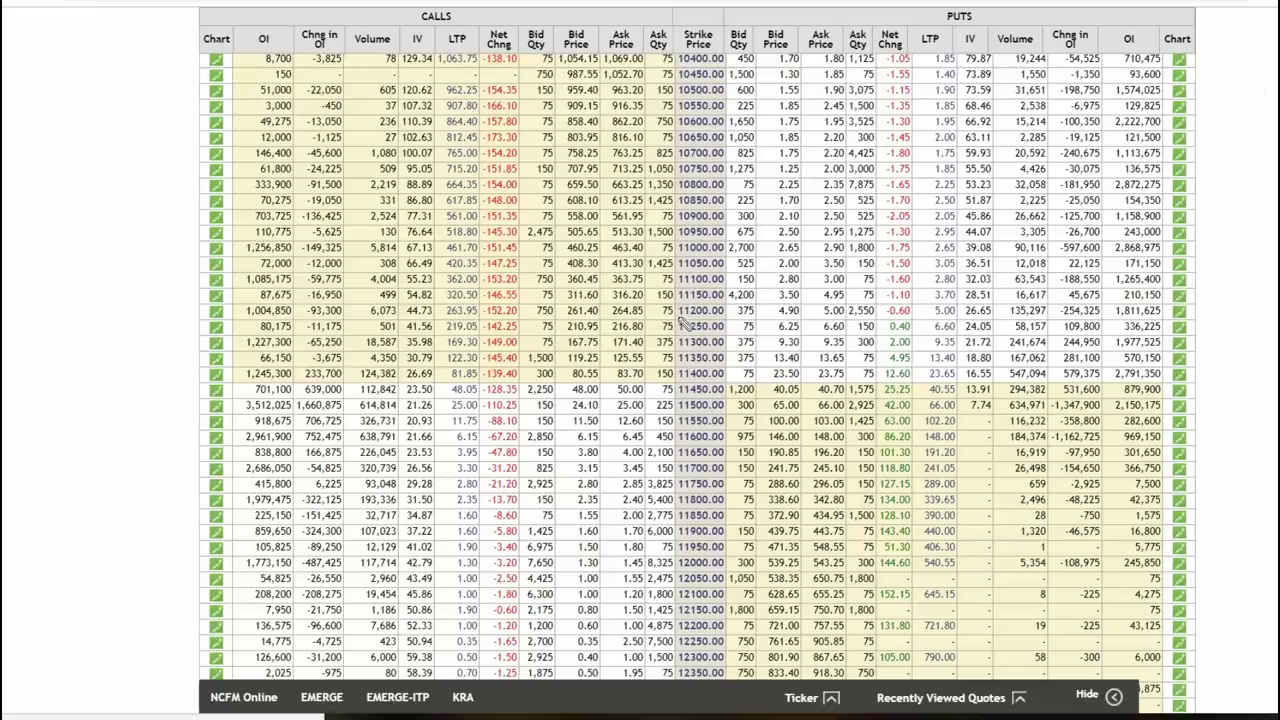
left_click_drag(677, 303, 730, 298)
left_click_drag(672, 492, 726, 490)
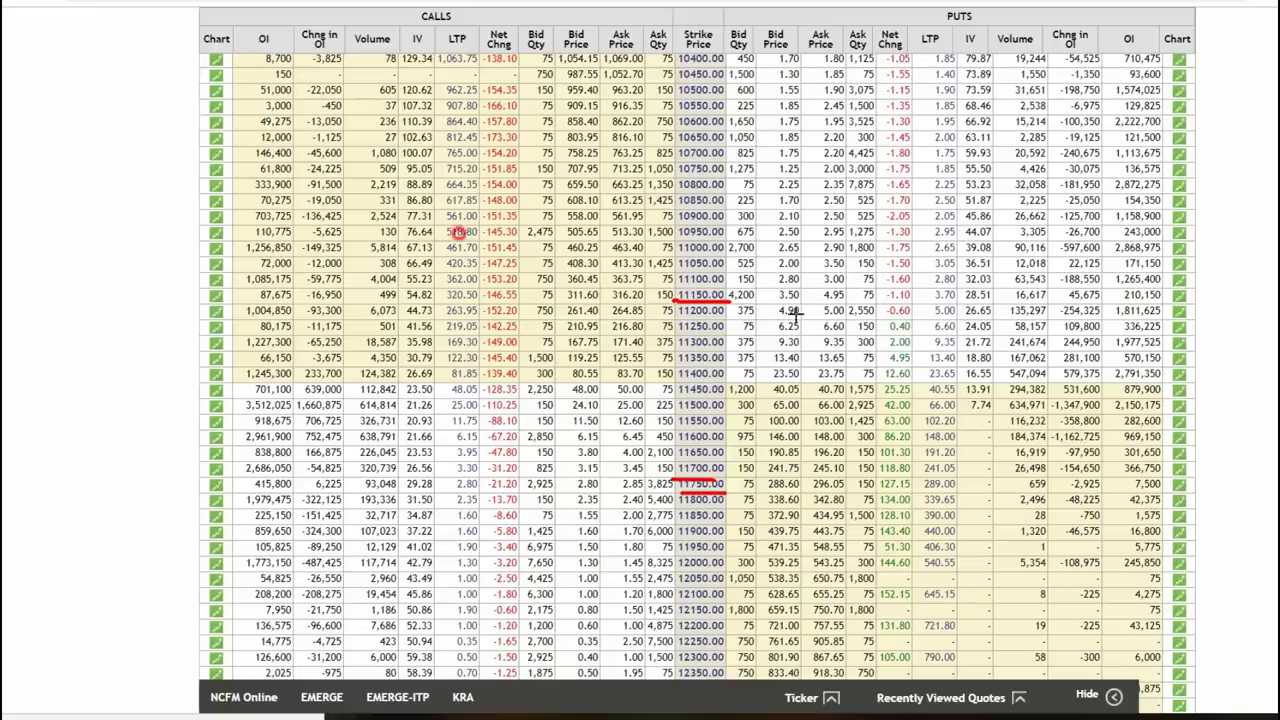
key("Escape")
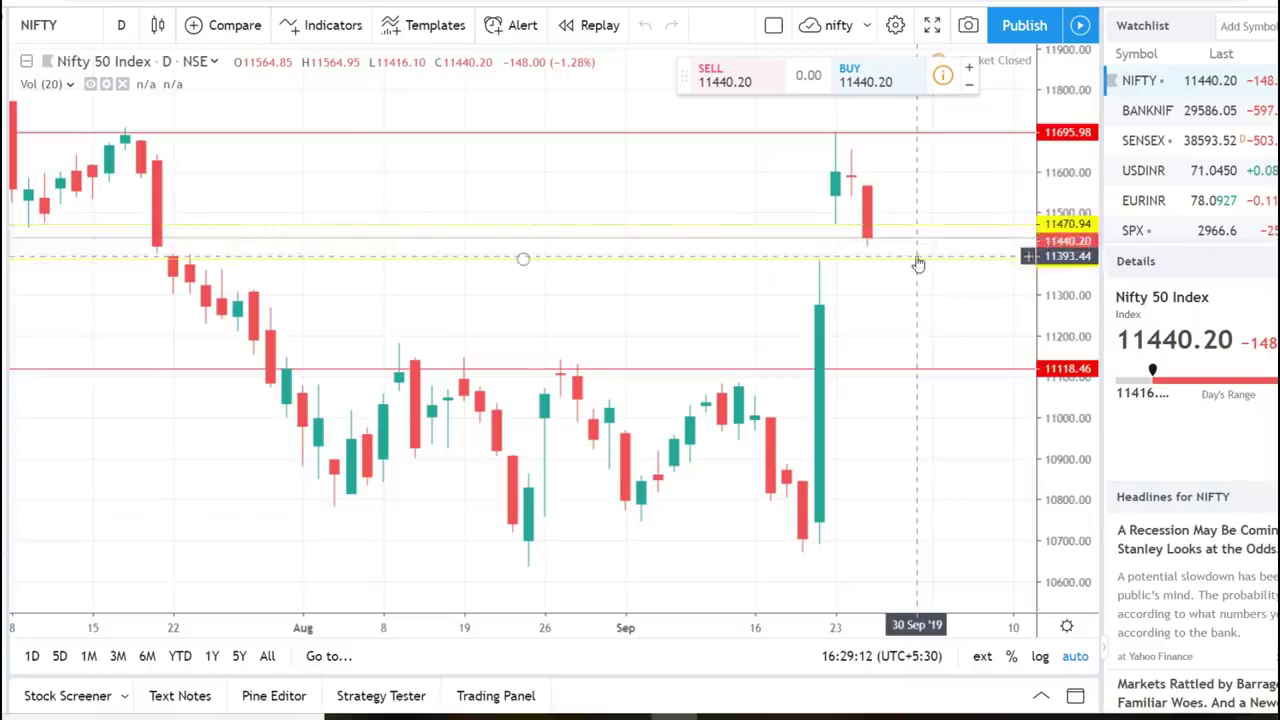
Step: Examine the yellow 11470.94 and 11386.89 levels and the red 11118.46 level on the Nifty 50 daily chart
left_click(917, 225)
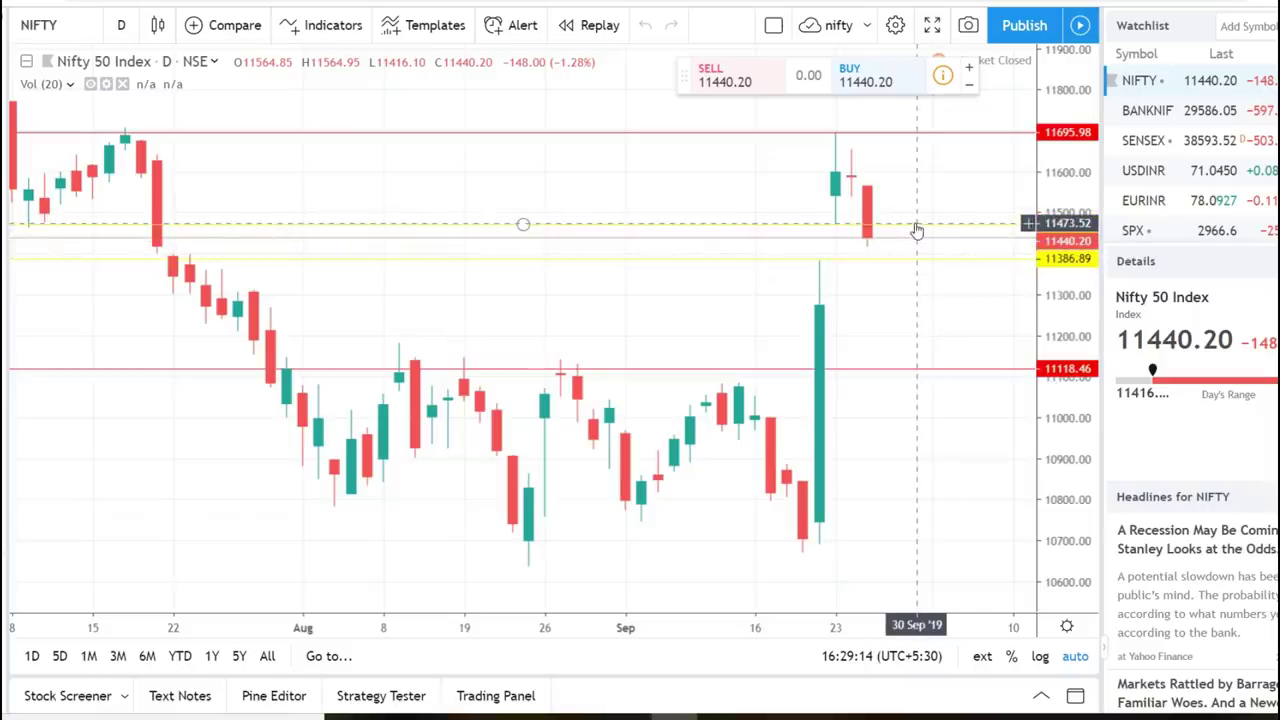
left_click(918, 259)
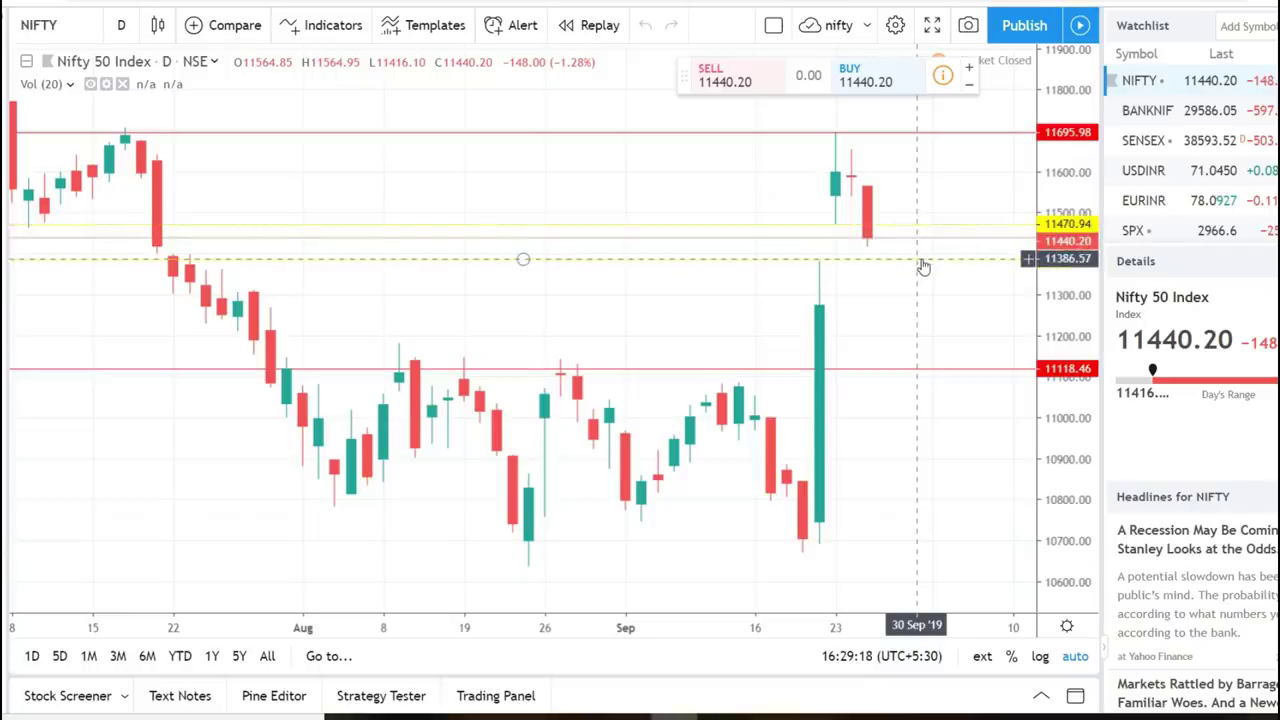
left_click(934, 370)
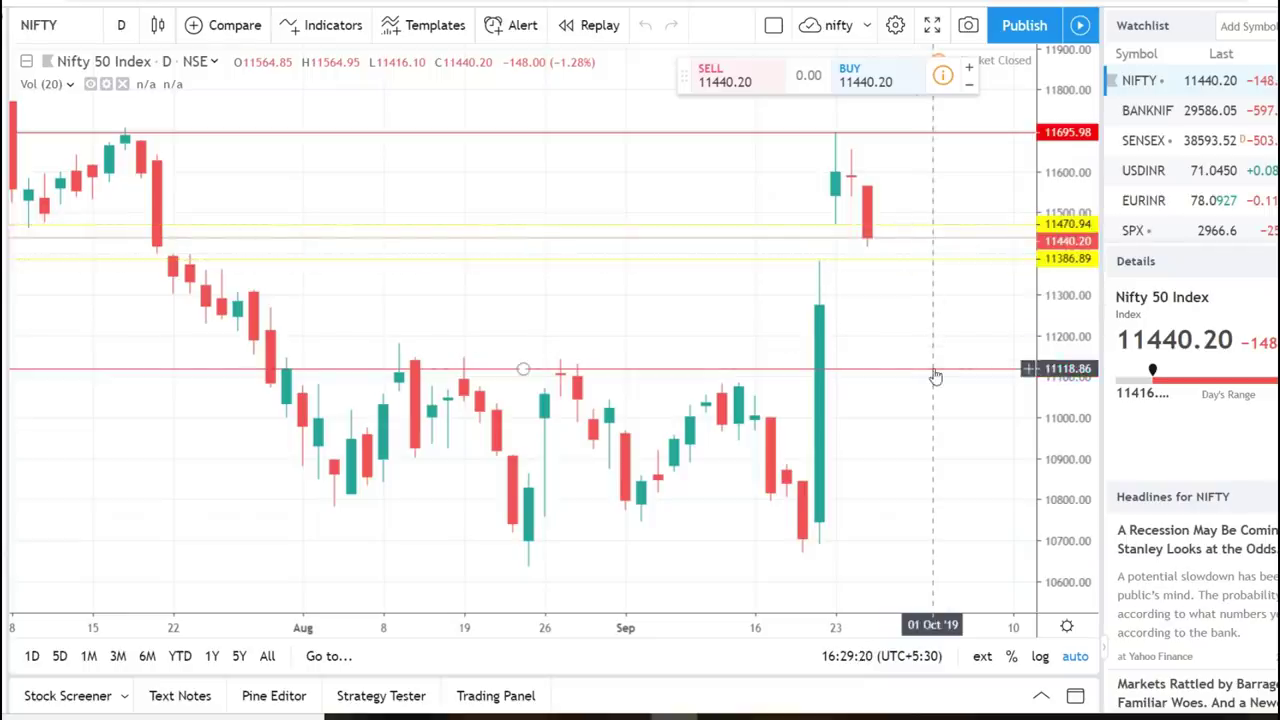
left_click(946, 300)
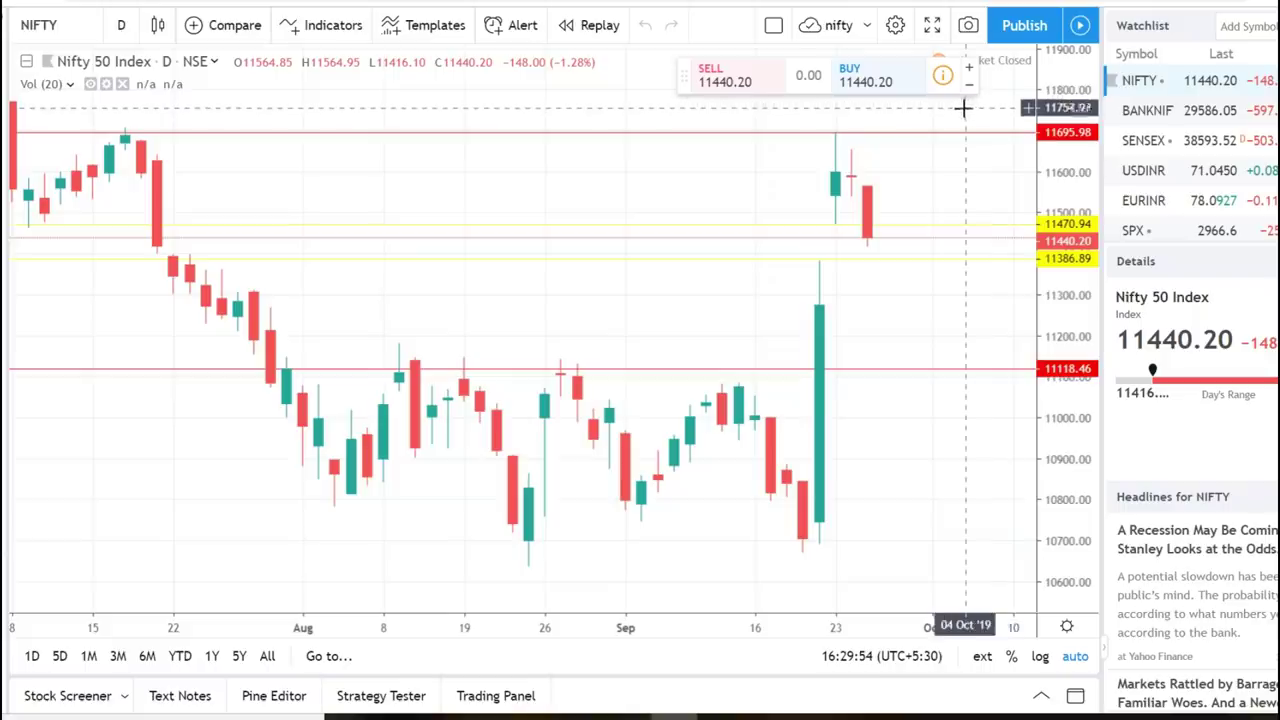
left_click(936, 259)
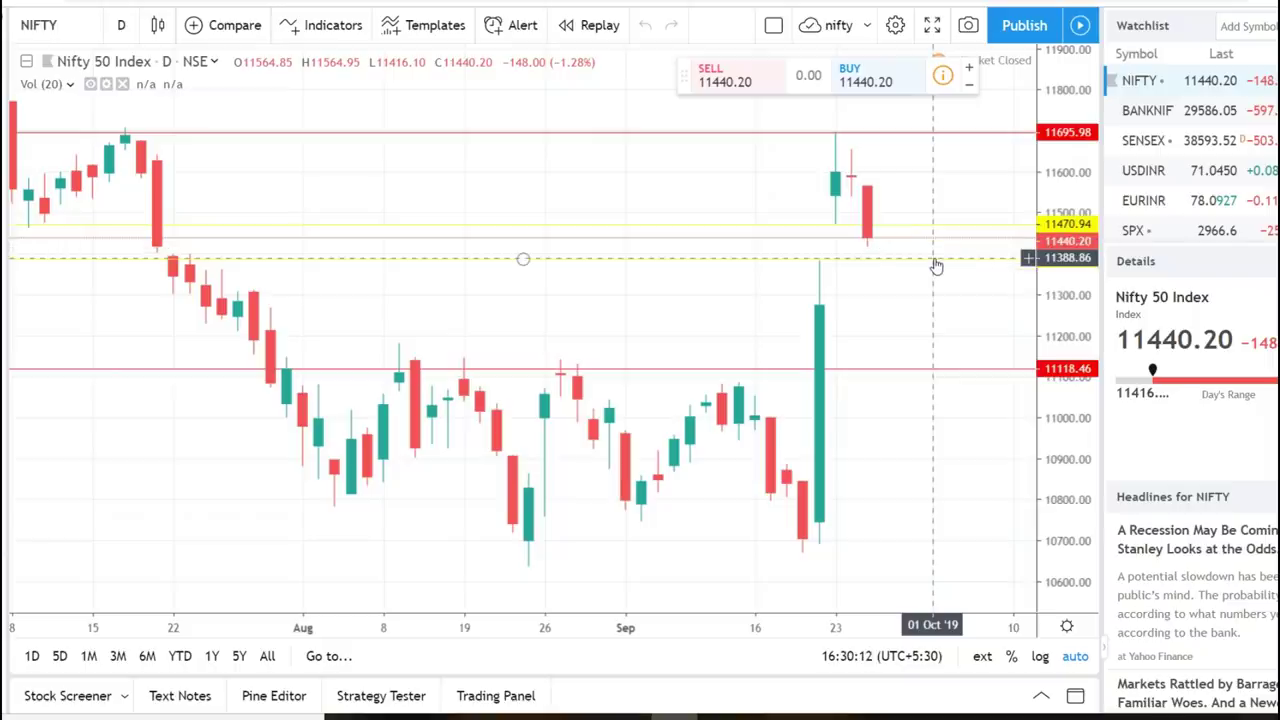
left_click(950, 225)
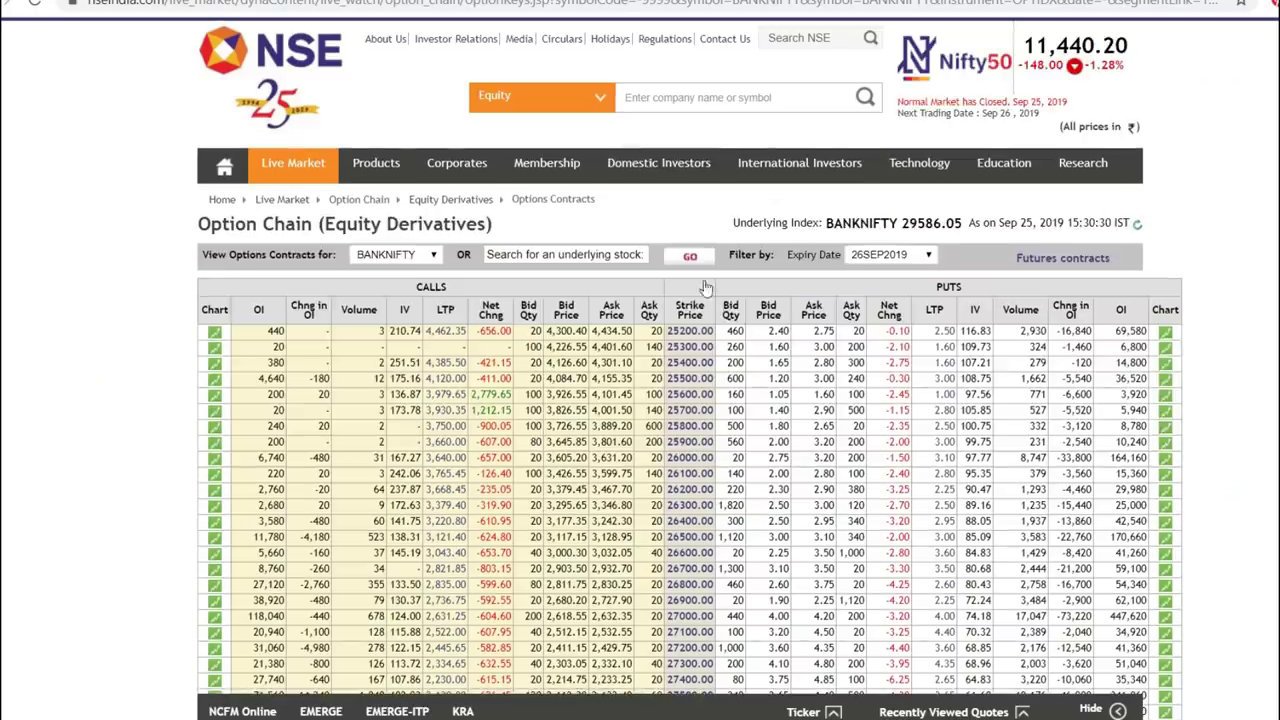
Step: In the BANKNIFTY option chain, box the 29500 and 29600 strikes, mark the calls and puts open interest at 29500, and box both changes
scroll(1100, 215, "down", 2)
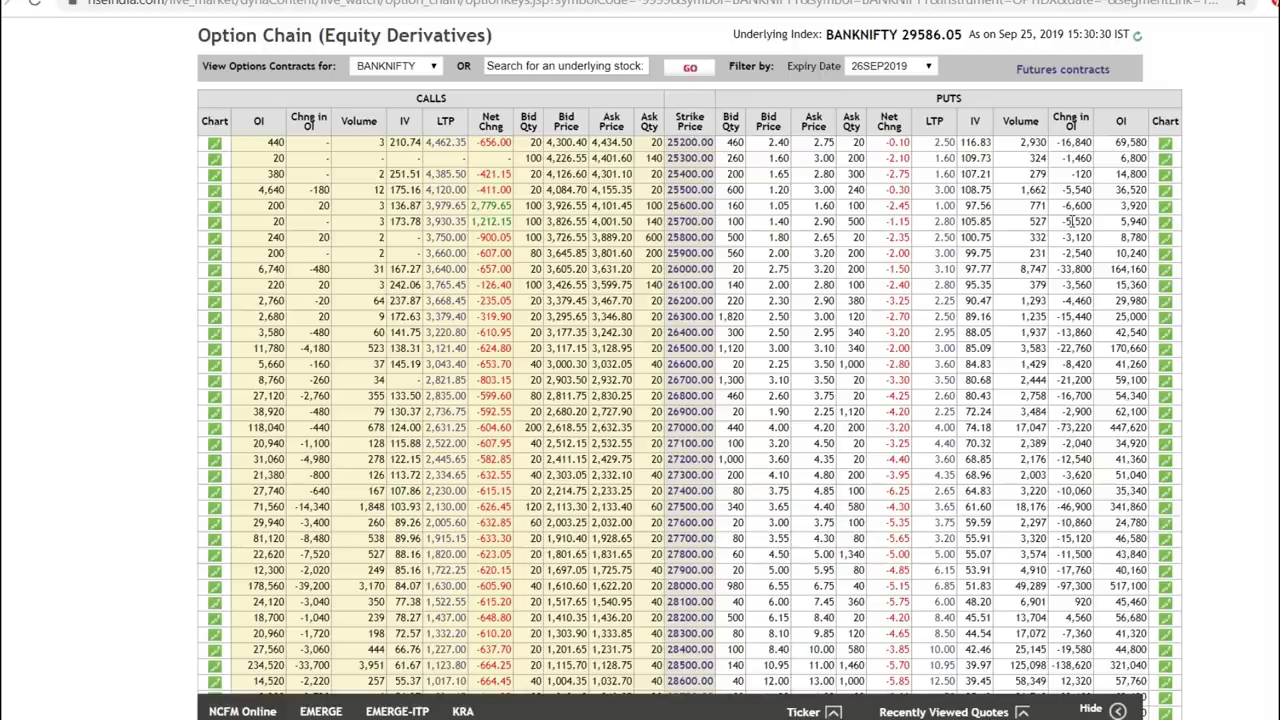
scroll(957, 287, "down", 3)
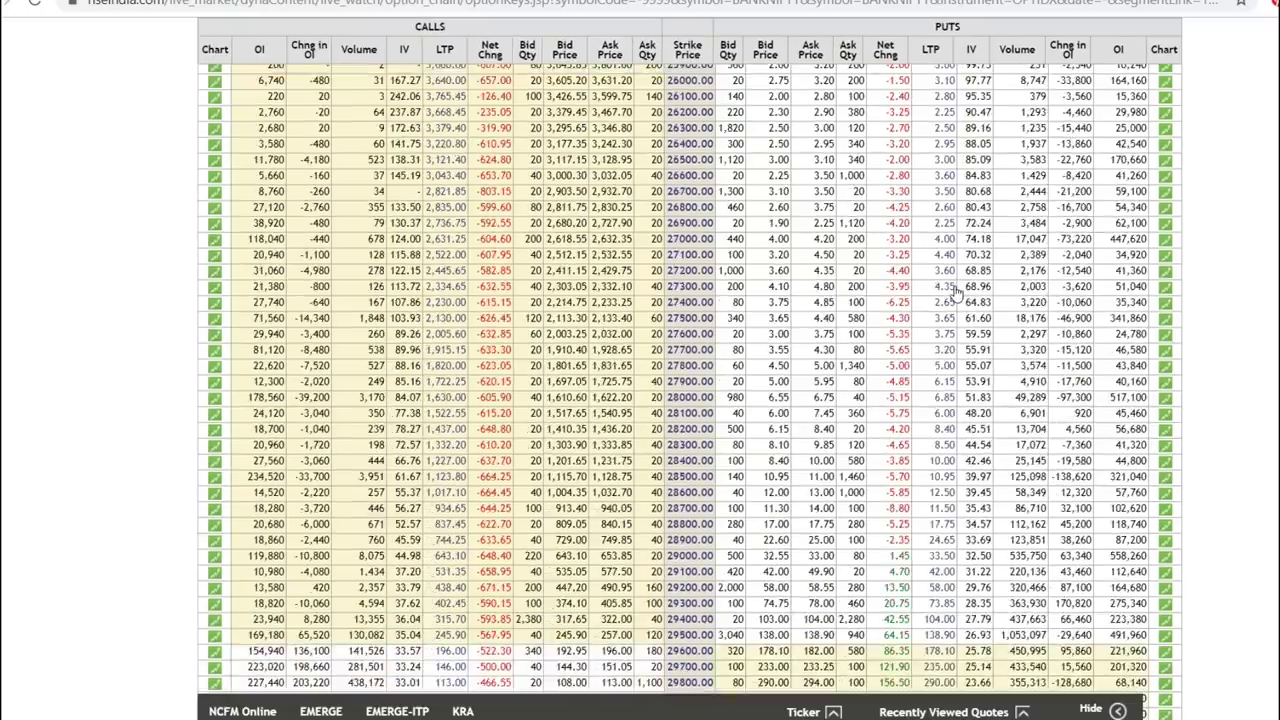
scroll(957, 290, "down", 3)
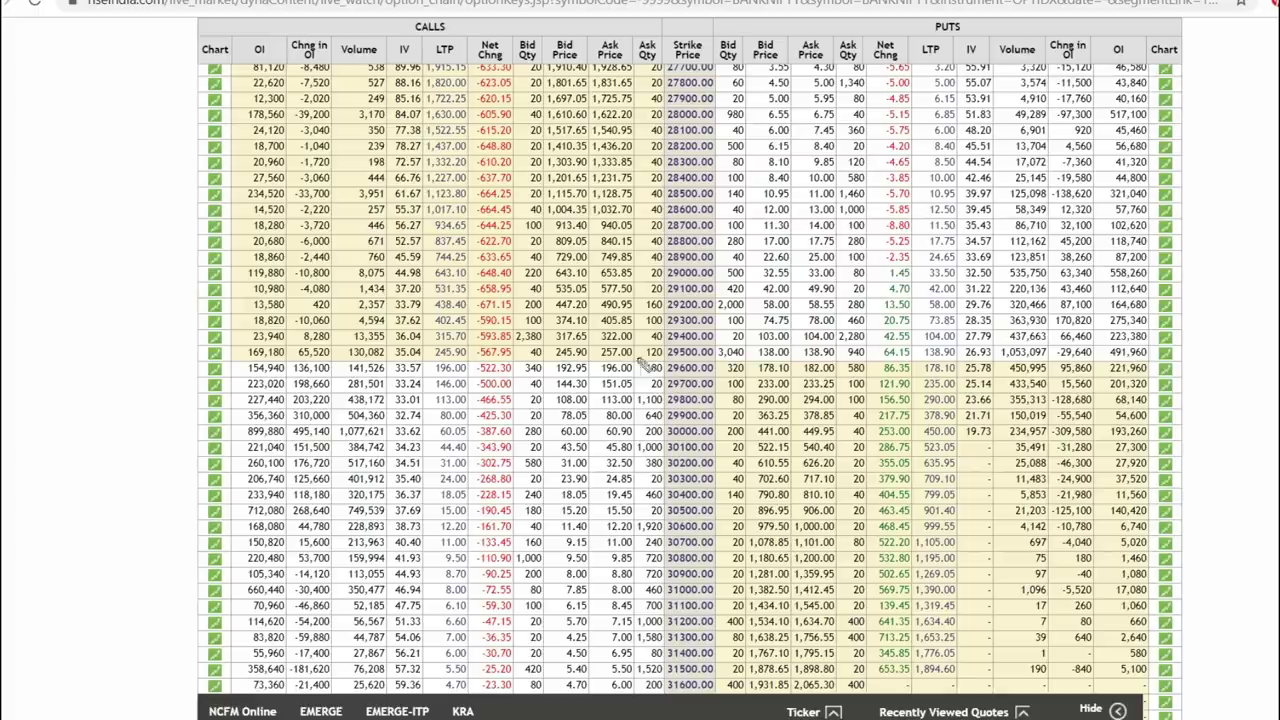
mouse_move(641, 343)
left_mouse_down()
mouse_move(716, 348)
mouse_move(748, 395)
mouse_move(662, 390)
mouse_move(645, 352)
mouse_move(680, 356)
left_mouse_up()
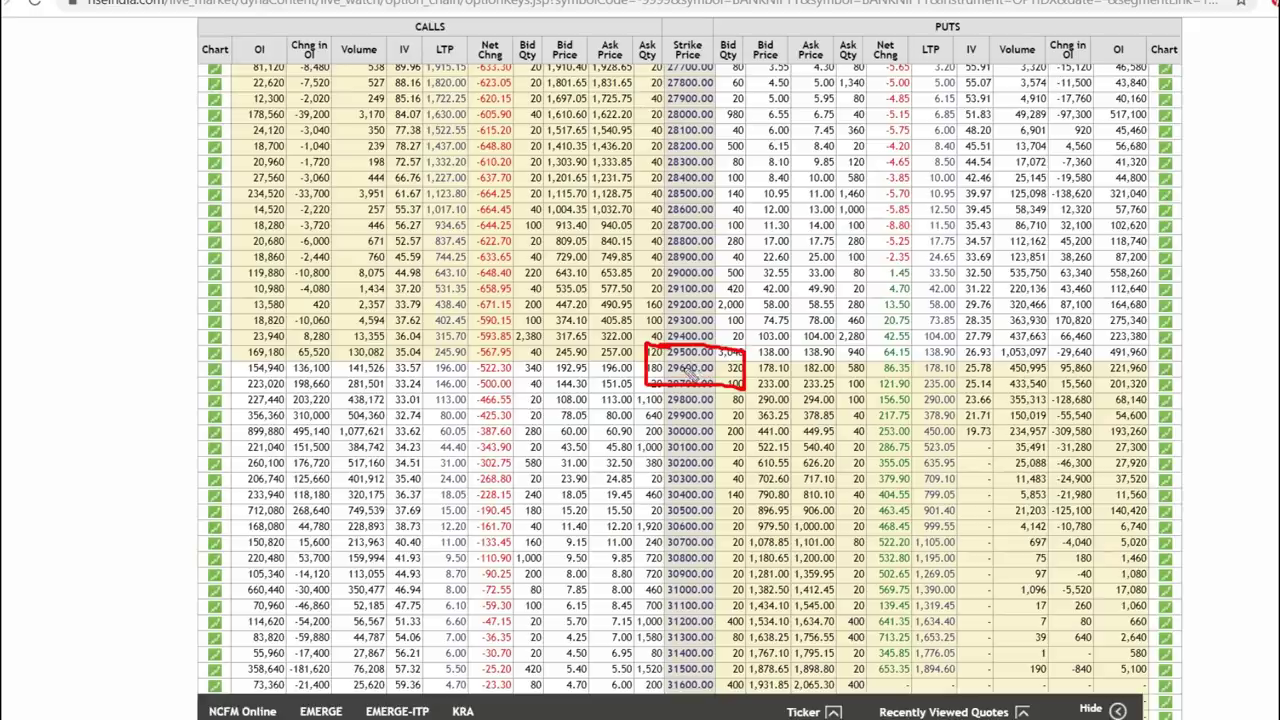
left_click_drag(228, 352, 246, 352)
mouse_move(296, 360)
left_mouse_down()
mouse_move(338, 360)
mouse_move(336, 346)
mouse_move(291, 354)
left_mouse_up()
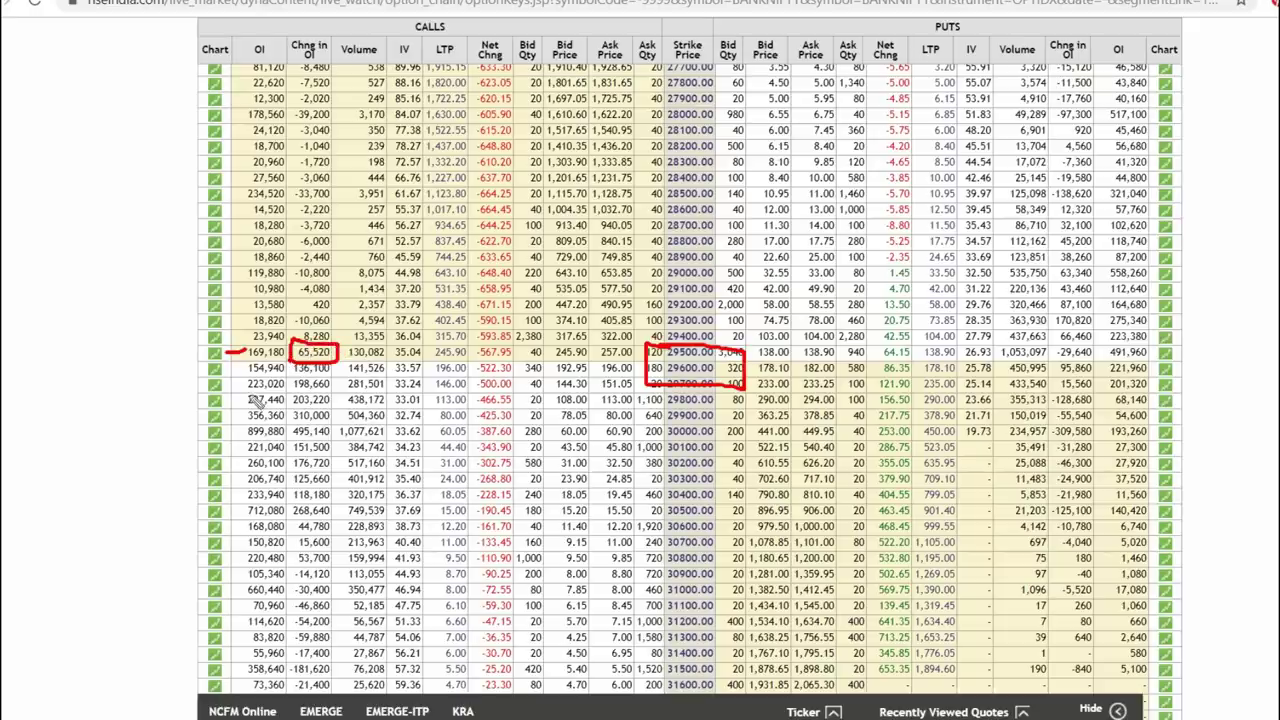
left_click_drag(1150, 355, 1174, 351)
mouse_move(1048, 350)
left_mouse_down()
mouse_move(1100, 343)
mouse_move(1111, 362)
mouse_move(1055, 368)
mouse_move(1048, 344)
left_mouse_up()
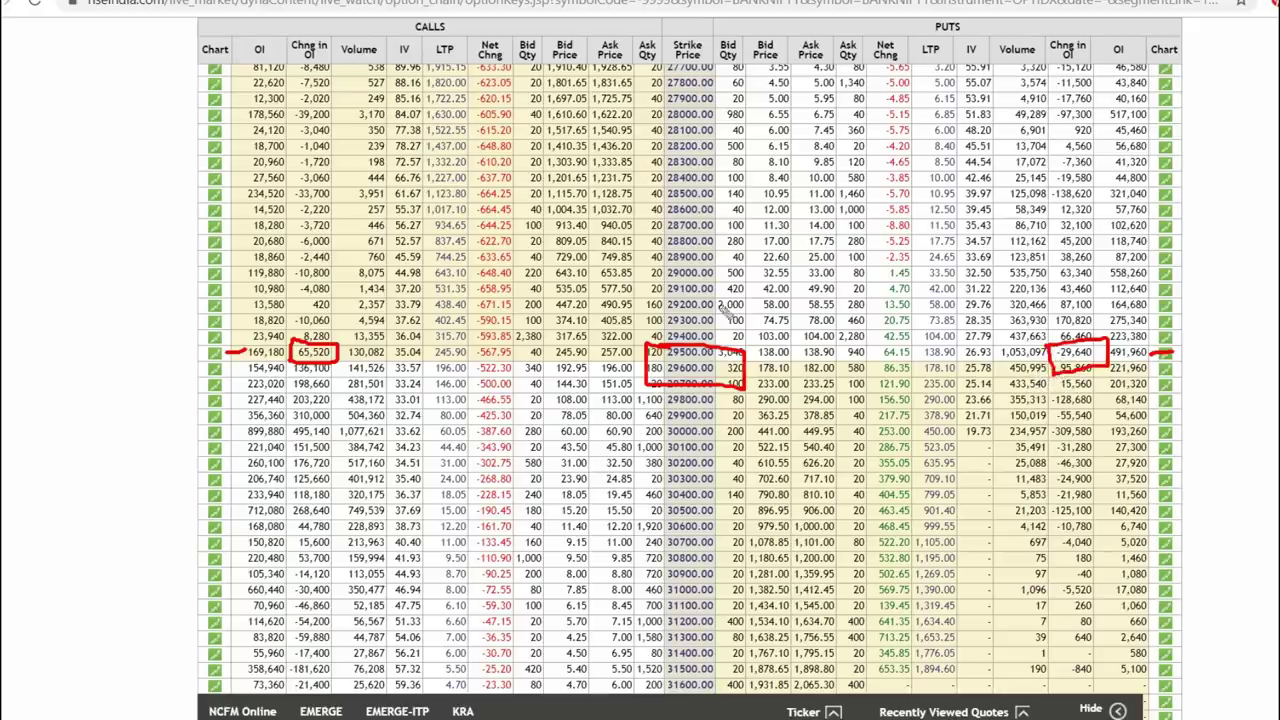
Step: Box the 29000 strike, its puts open interest and both changes in open interest, and mark its calls open interest
mouse_move(672, 268)
left_mouse_down()
mouse_move(748, 276)
mouse_move(668, 274)
left_mouse_up()
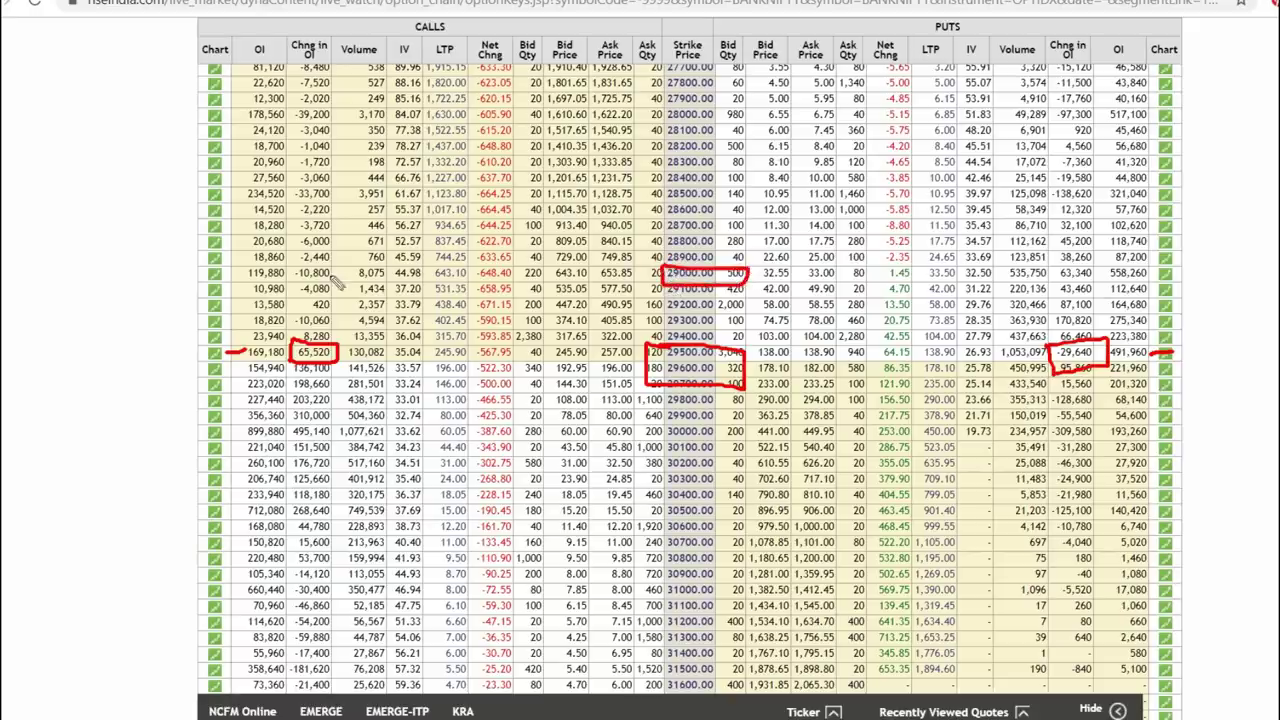
left_click_drag(222, 282, 240, 279)
mouse_move(281, 271)
left_mouse_down()
mouse_move(340, 272)
mouse_move(298, 298)
mouse_move(282, 278)
left_mouse_up()
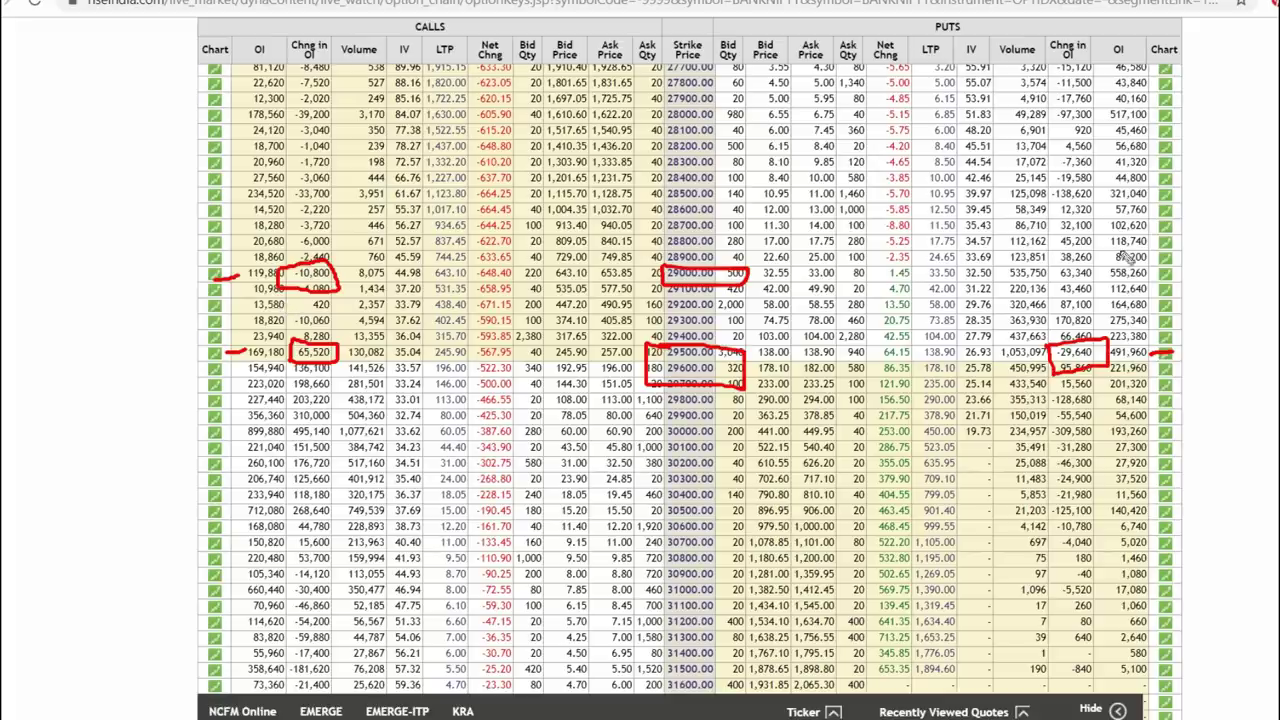
mouse_move(1100, 262)
left_mouse_down()
mouse_move(1165, 272)
mouse_move(1110, 300)
mouse_move(1088, 272)
left_mouse_up()
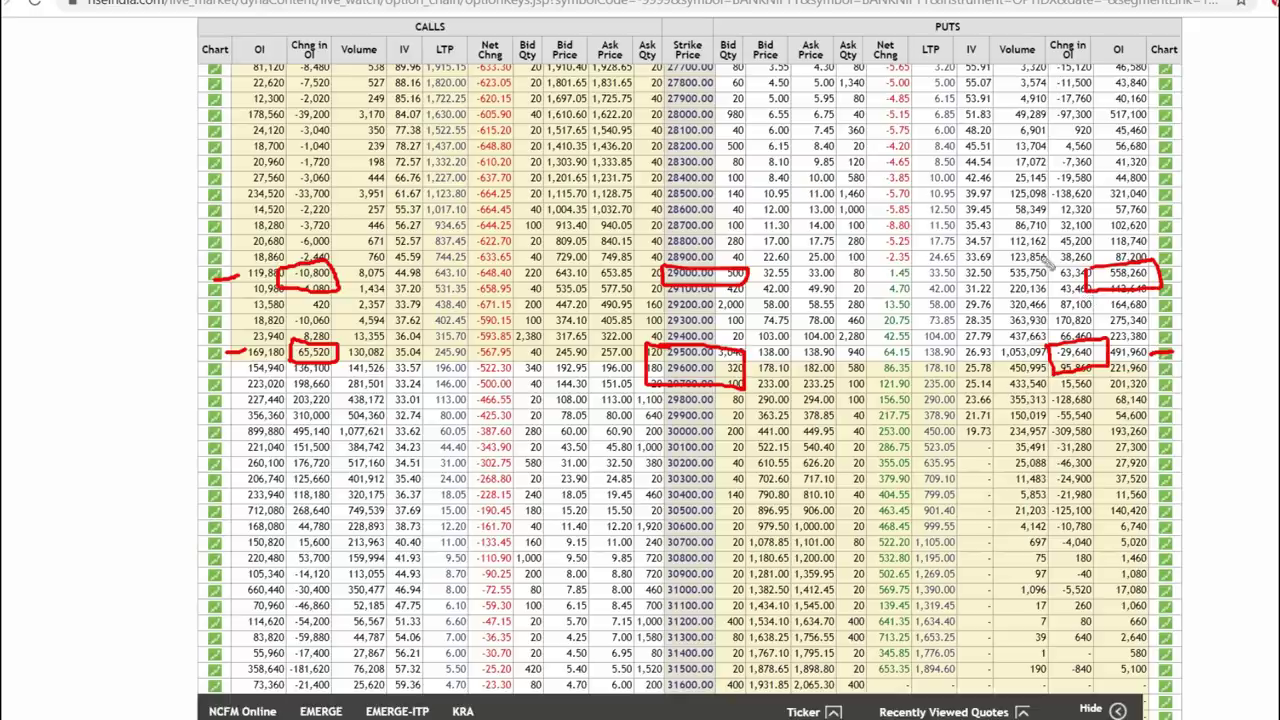
mouse_move(1052, 264)
left_mouse_down()
mouse_move(1112, 266)
mouse_move(1058, 292)
mouse_move(1047, 270)
left_mouse_up()
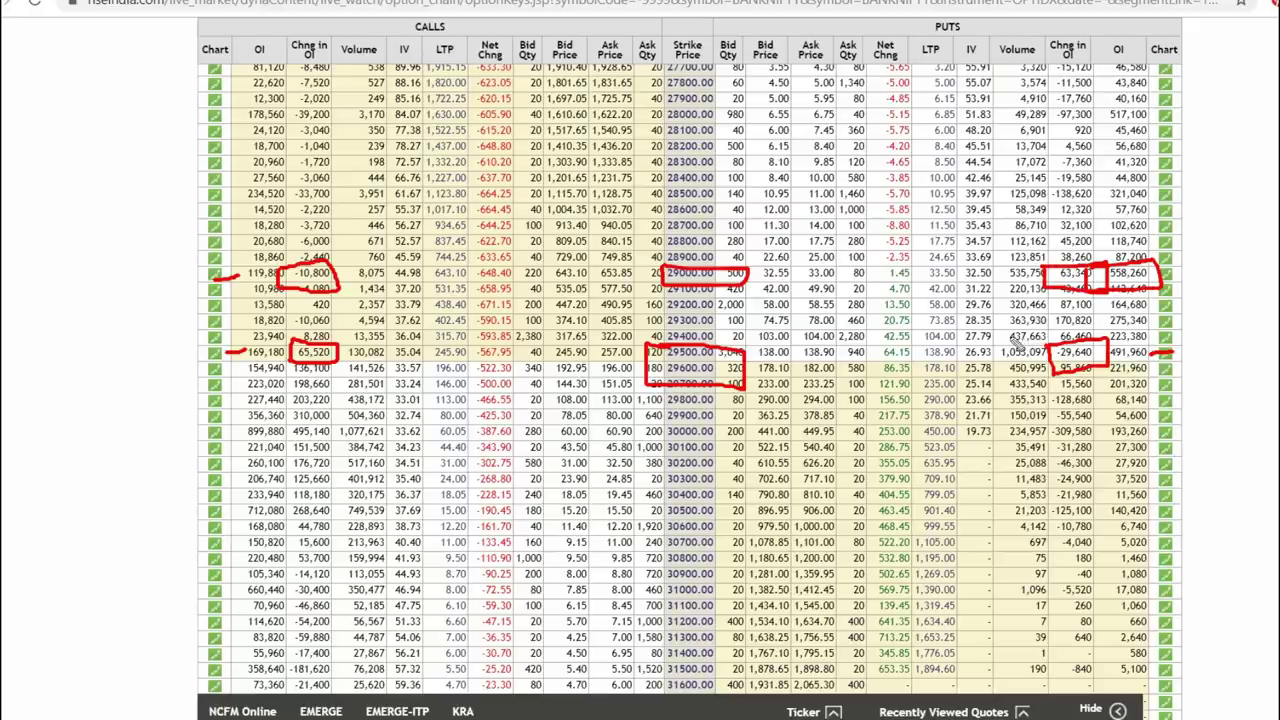
Step: Box the 30000 strike and its calls and puts changes in open interest, and mark its open interest on both sides
mouse_move(664, 425)
left_mouse_down()
mouse_move(728, 420)
mouse_move(695, 442)
mouse_move(668, 435)
left_mouse_up()
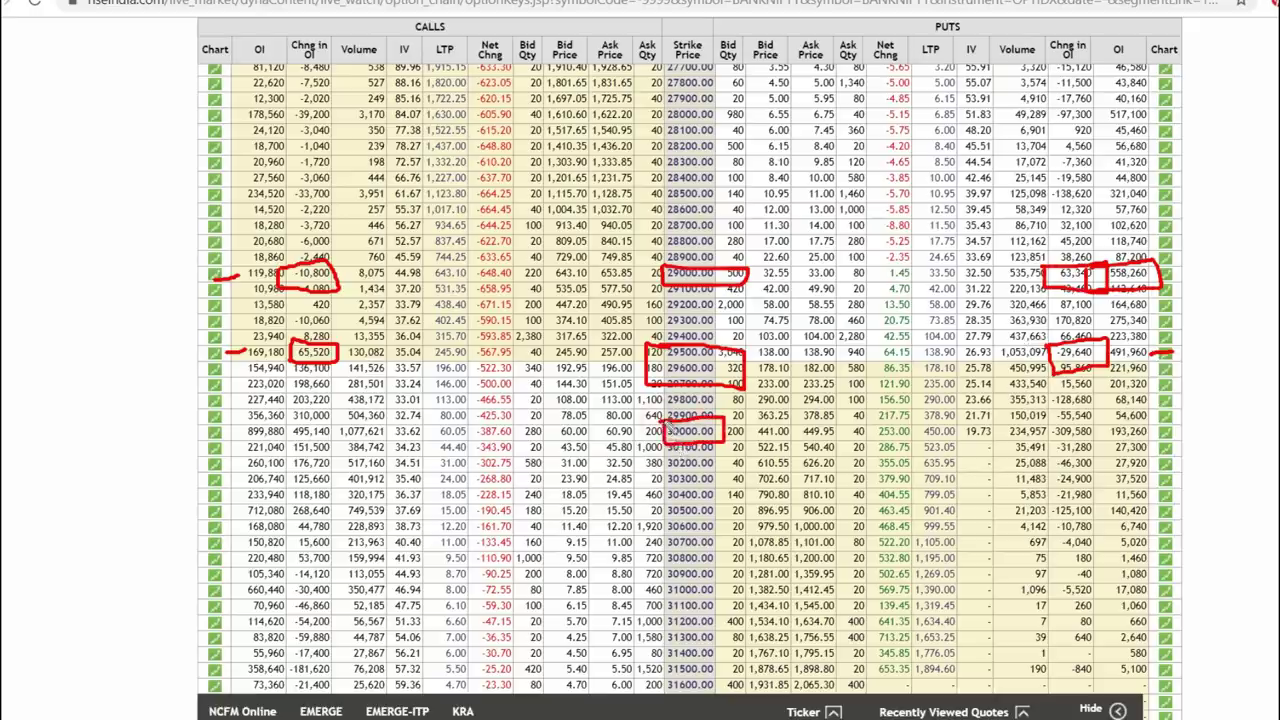
left_click_drag(220, 447, 245, 444)
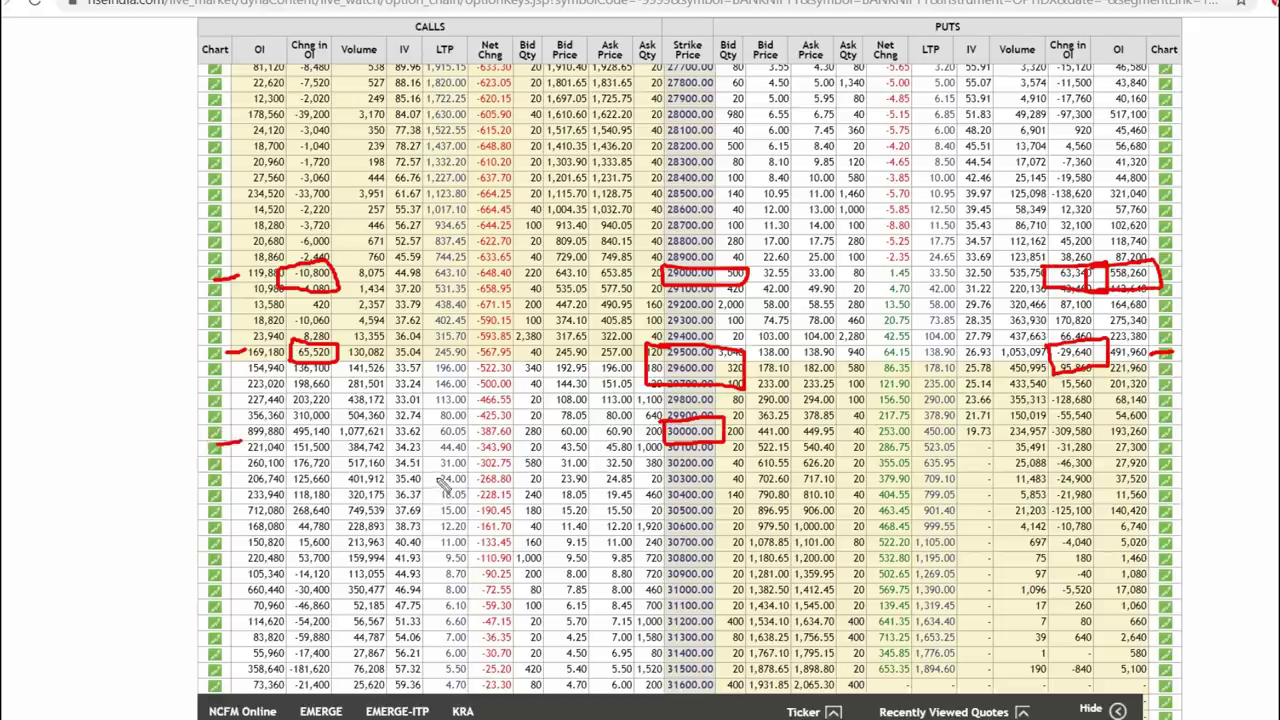
left_click_drag(1150, 435, 1182, 436)
mouse_move(295, 447)
left_mouse_down()
mouse_move(354, 440)
mouse_move(336, 418)
mouse_move(298, 425)
left_mouse_up()
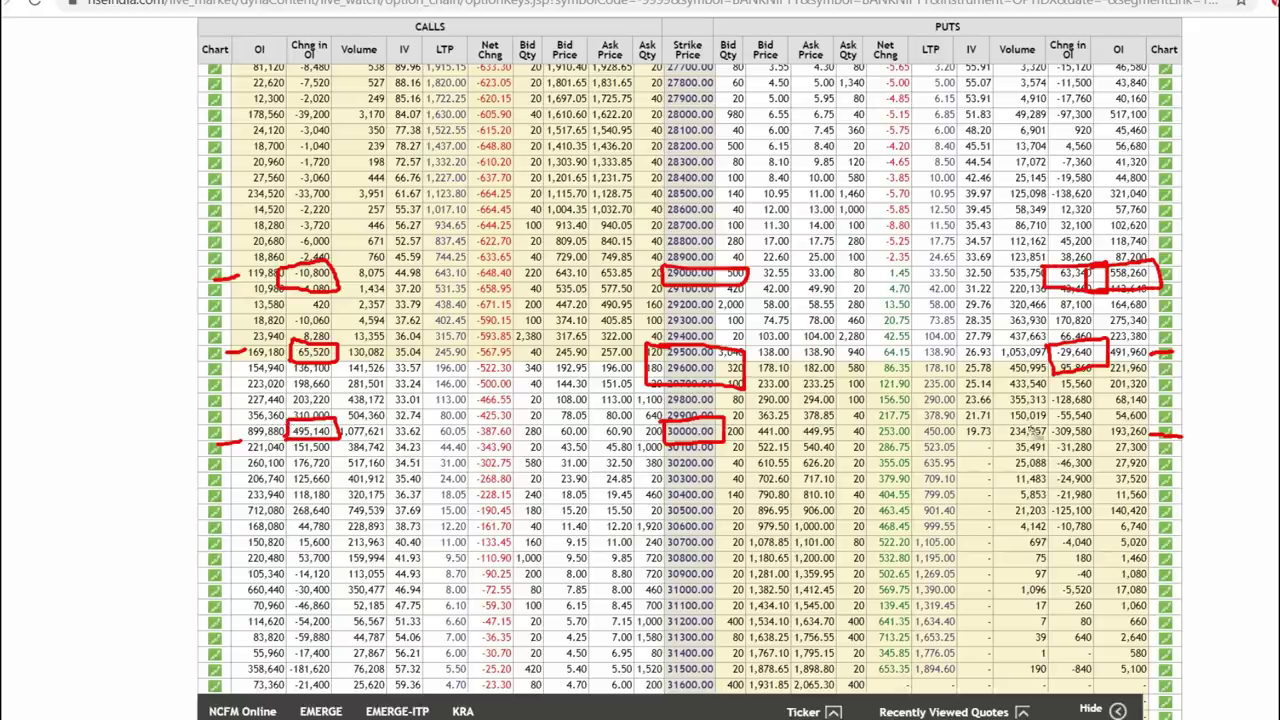
mouse_move(1078, 421)
left_mouse_down()
mouse_move(1100, 419)
mouse_move(1099, 444)
mouse_move(1032, 442)
mouse_move(1080, 421)
left_mouse_up()
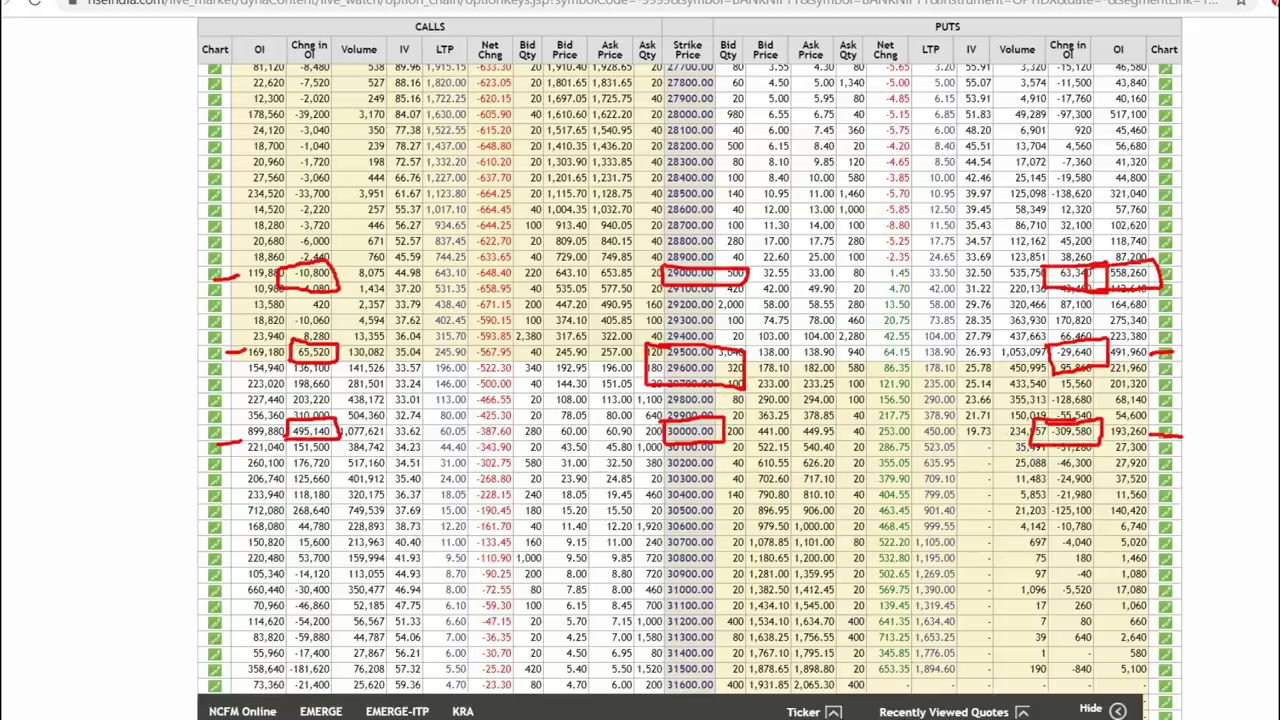
Step: Erase all red markings, and underline the 30000 strike and its calls open interest
key("Escape")
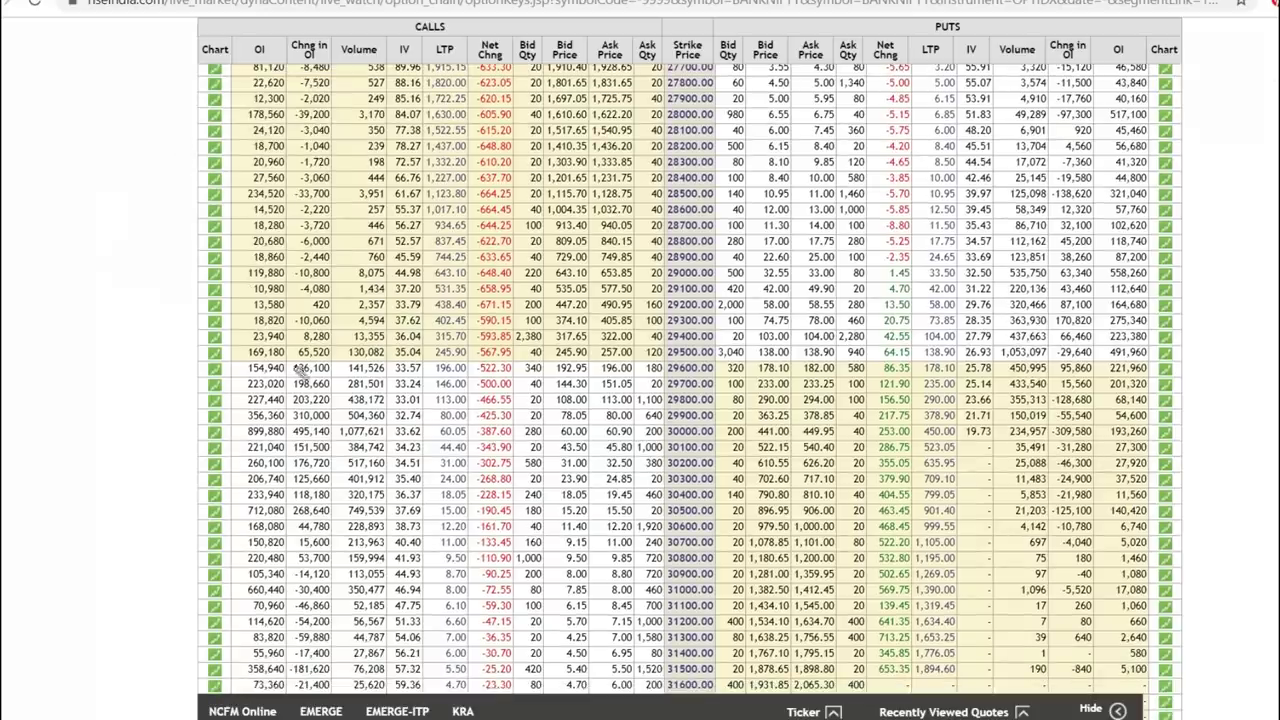
left_click_drag(227, 439, 295, 439)
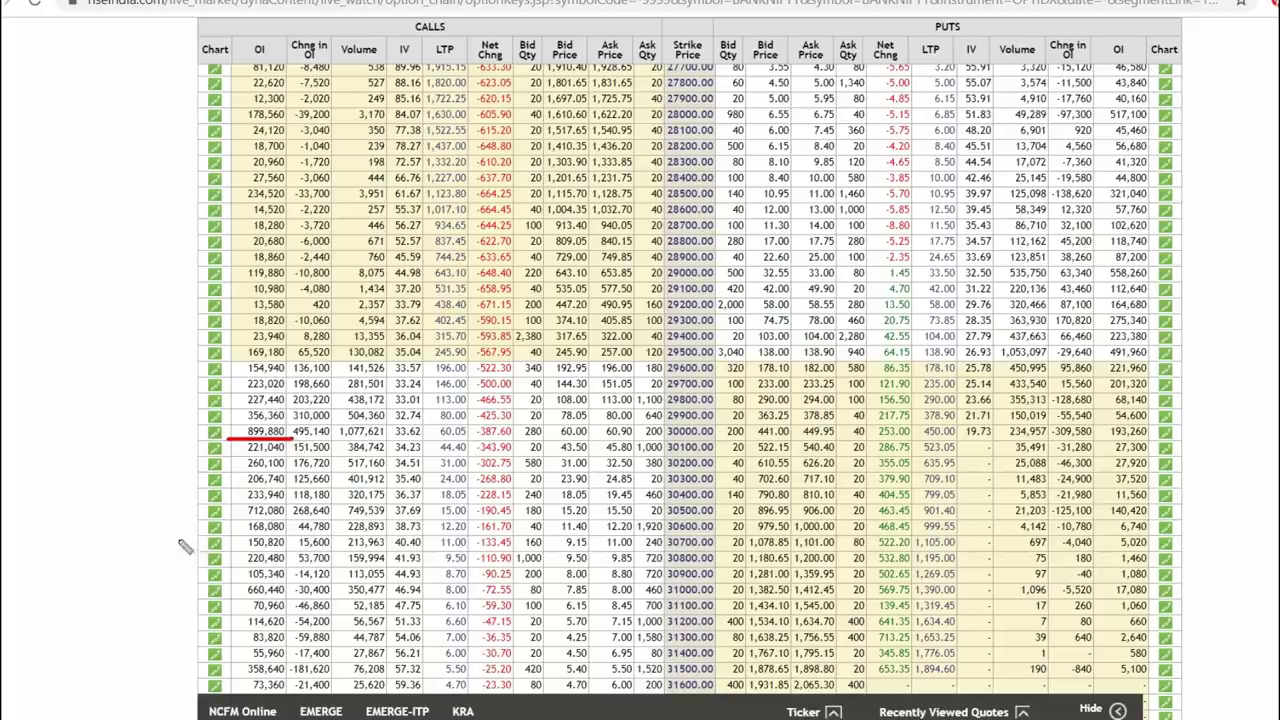
left_click_drag(664, 442, 728, 437)
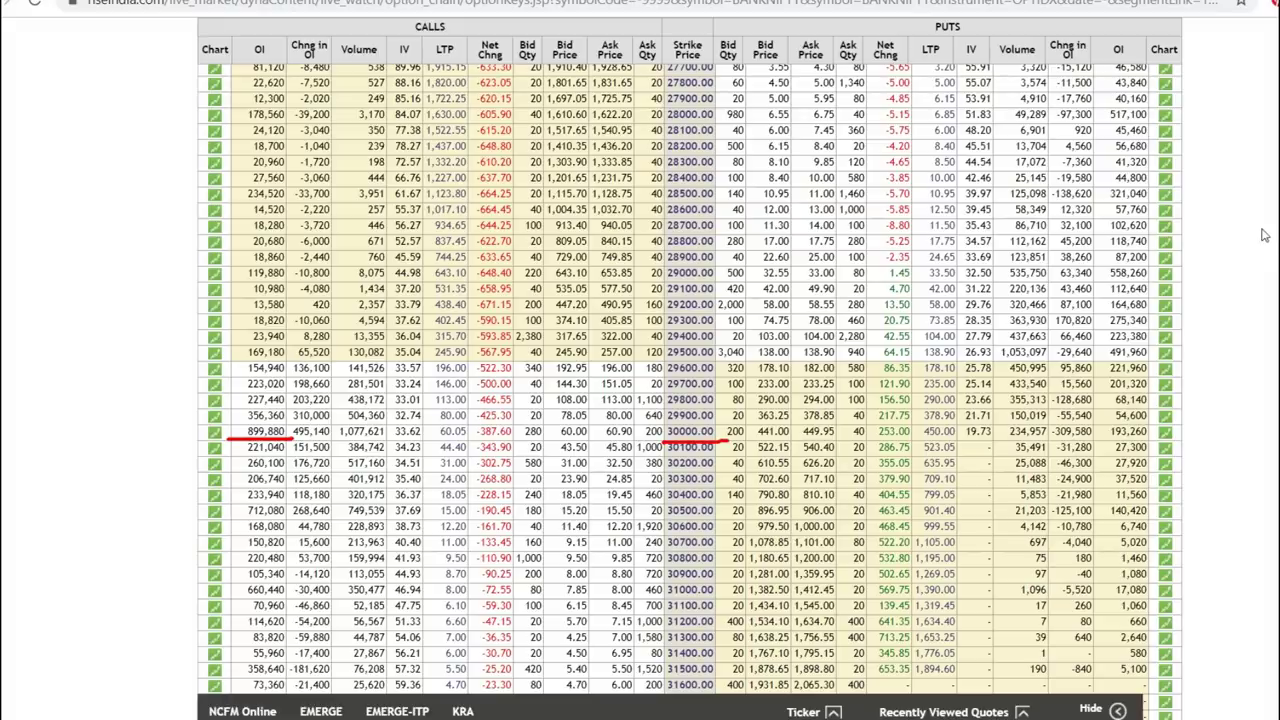
scroll(1265, 235, "up", 5)
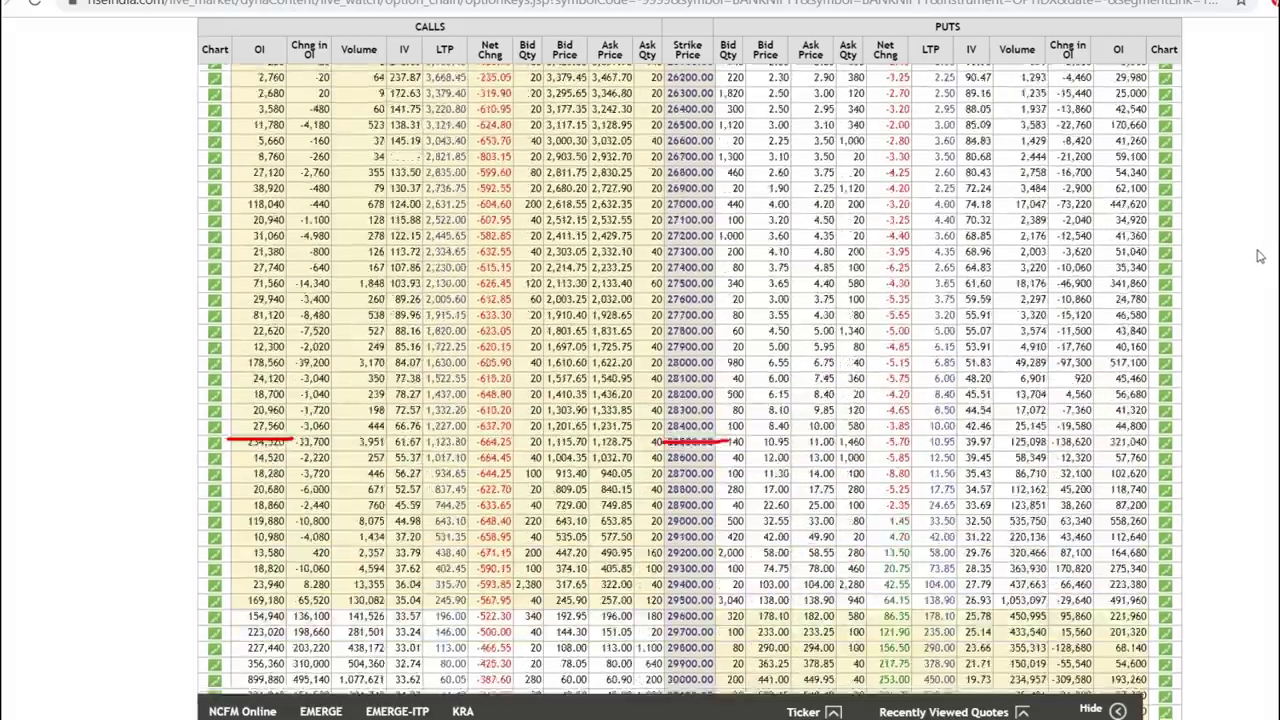
scroll(1260, 257, "down", 3)
scroll(1255, 258, "down", 2)
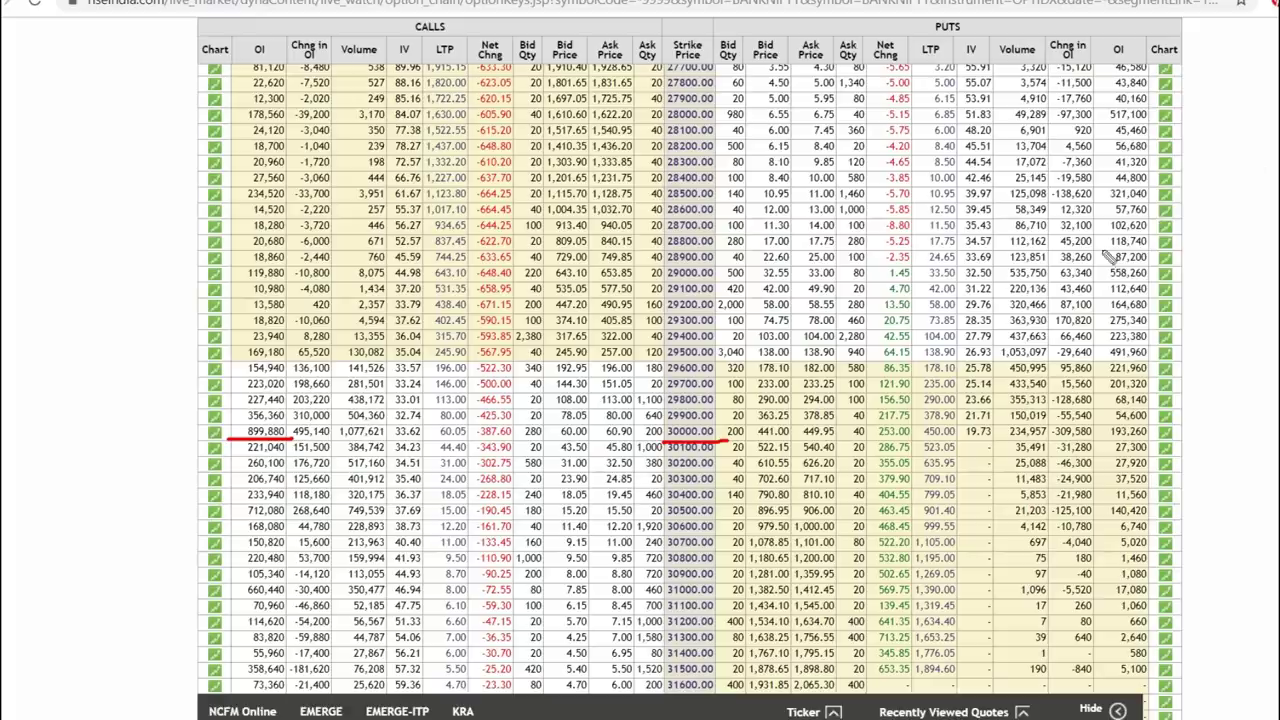
Step: Box the puts open interest at 29000 and the 29000, 30000 and 29500 strikes
mouse_move(1102, 259)
left_mouse_down()
mouse_move(1090, 258)
mouse_move(1160, 259)
mouse_move(1168, 278)
mouse_move(1090, 279)
mouse_move(1086, 258)
left_mouse_up()
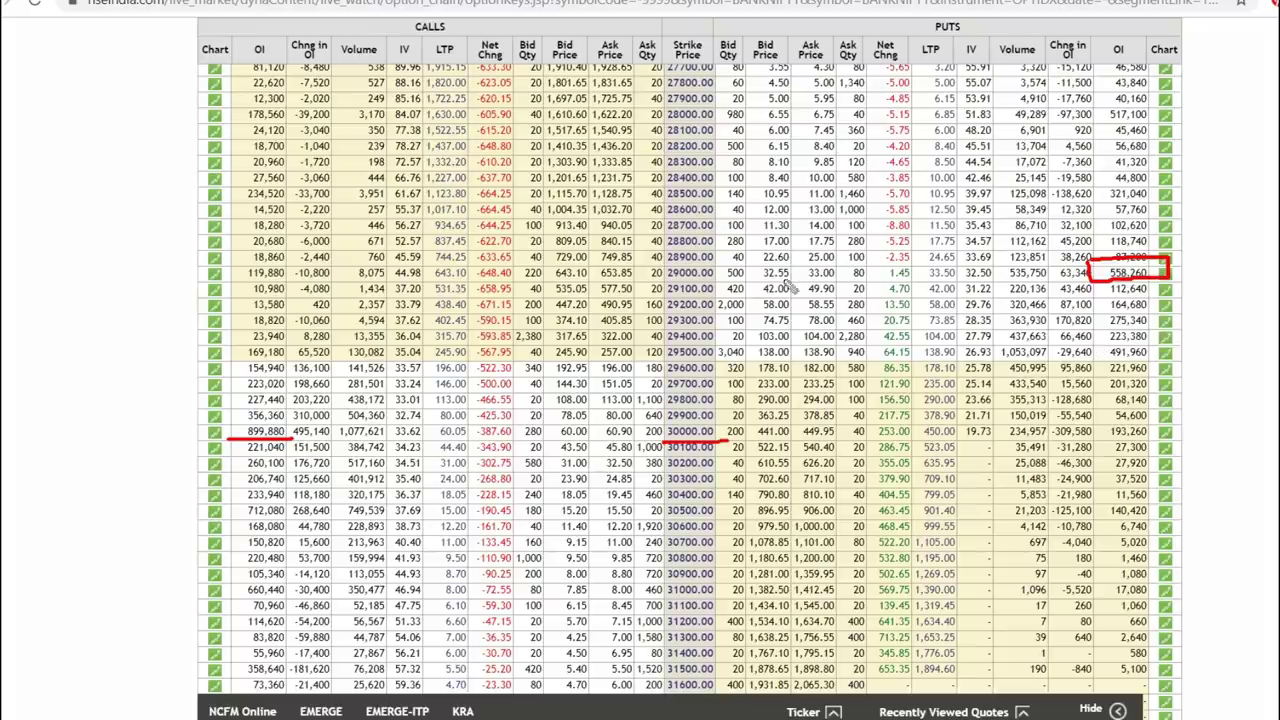
mouse_move(655, 265)
left_mouse_down()
mouse_move(728, 267)
mouse_move(712, 284)
mouse_move(665, 284)
mouse_move(662, 262)
left_mouse_up()
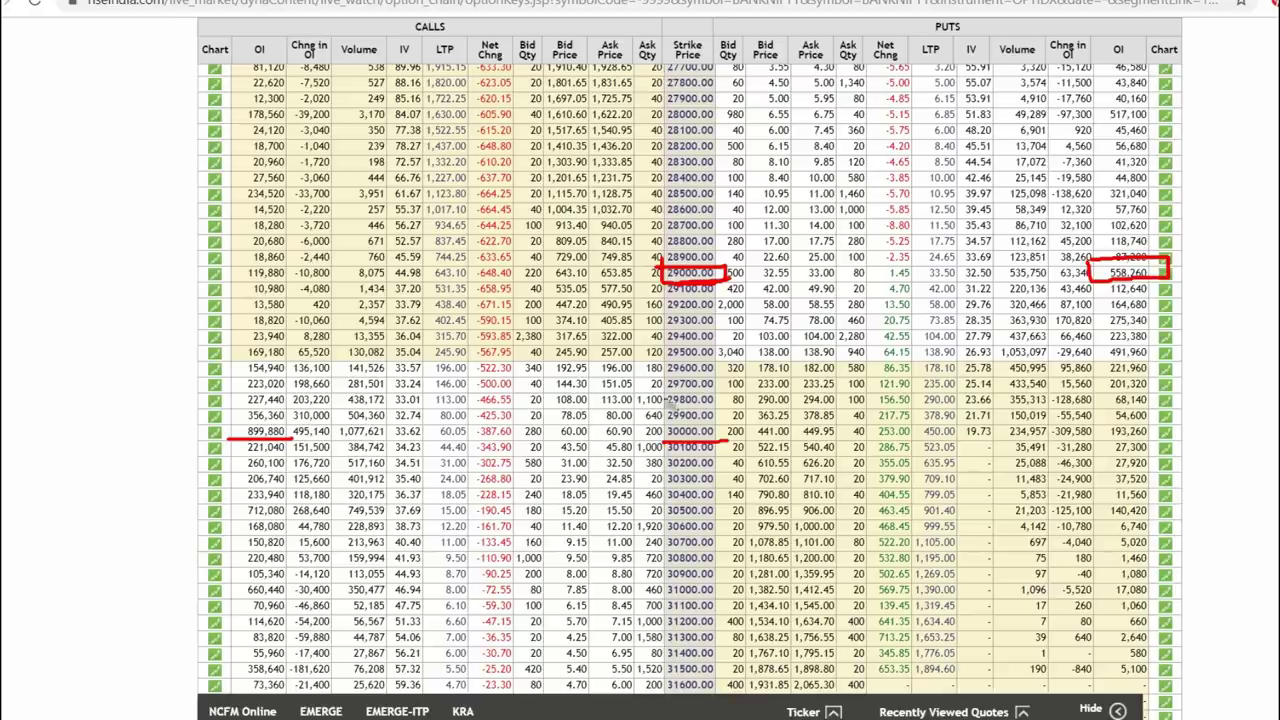
mouse_move(648, 418)
left_mouse_down()
mouse_move(728, 426)
mouse_move(724, 442)
left_mouse_up()
left_click_drag(655, 418, 657, 446)
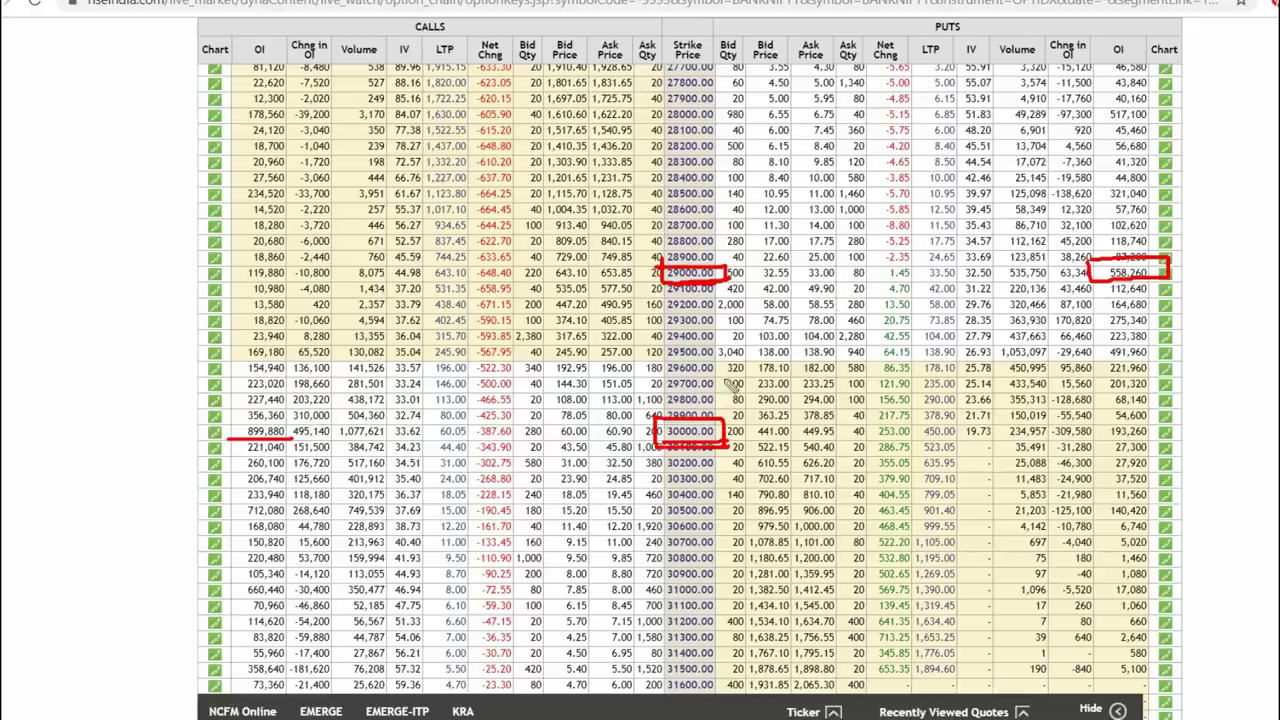
mouse_move(657, 348)
left_mouse_down()
mouse_move(708, 345)
mouse_move(735, 366)
mouse_move(662, 370)
mouse_move(655, 352)
left_mouse_up()
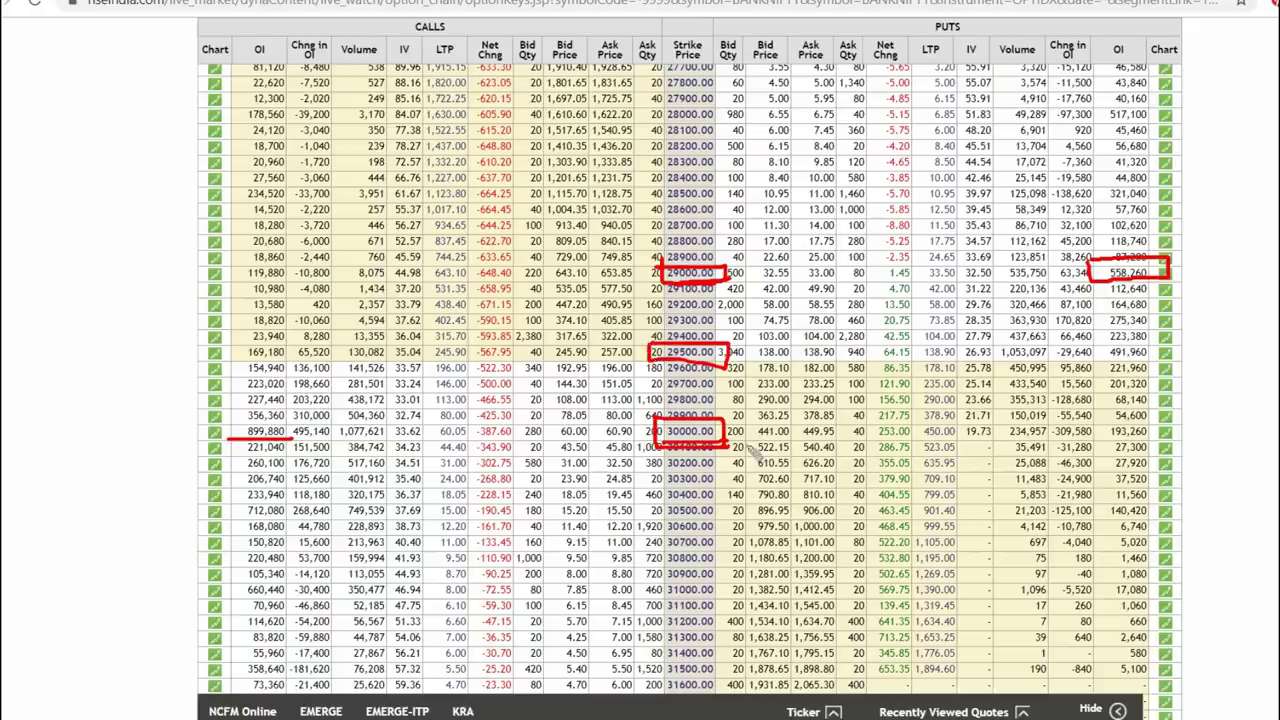
Step: Draw red lines from the 29500 strike down to about 31000 and up to 28500, and erase all markings
mouse_move(725, 368)
left_mouse_down()
mouse_move(745, 580)
mouse_move(737, 605)
mouse_move(712, 587)
left_mouse_up()
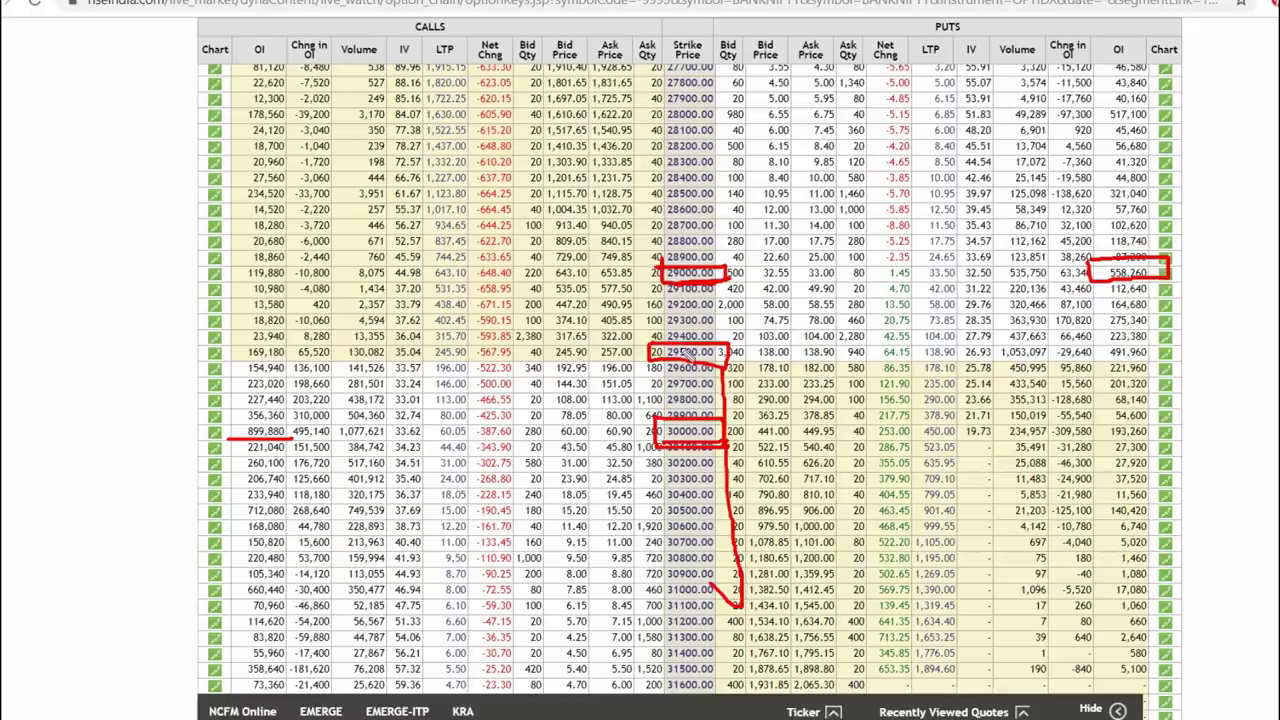
mouse_move(735, 372)
left_mouse_down()
mouse_move(752, 205)
mouse_move(722, 190)
left_mouse_up()
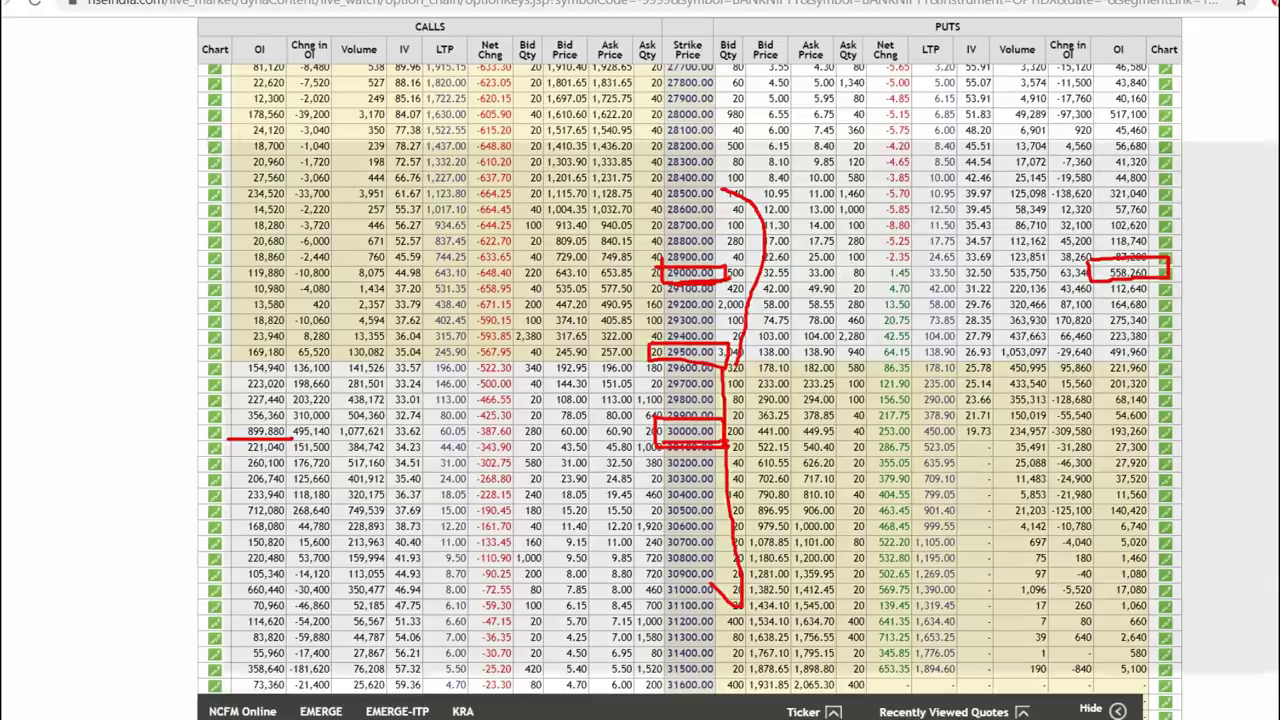
key("Escape")
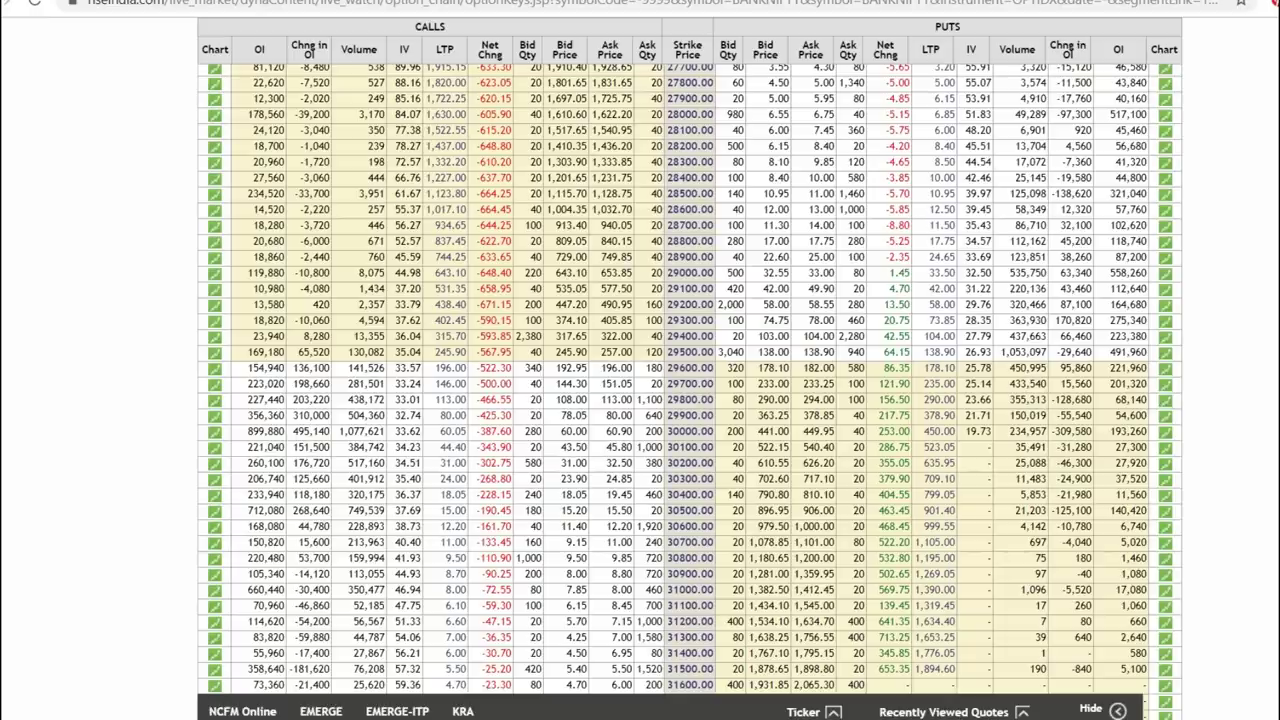
Step: Switch to the NIFTY BANK daily chart and examine the red 30028.09 level
key("ctrl+Tab")
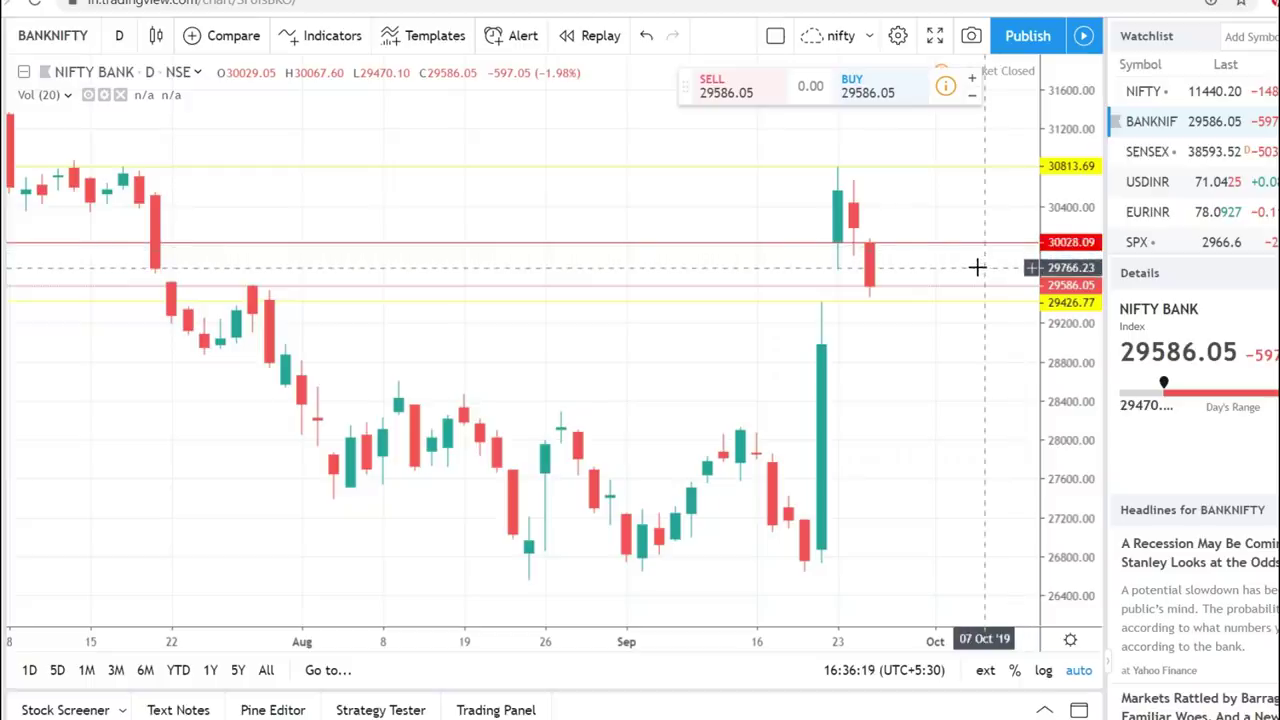
left_click(982, 243)
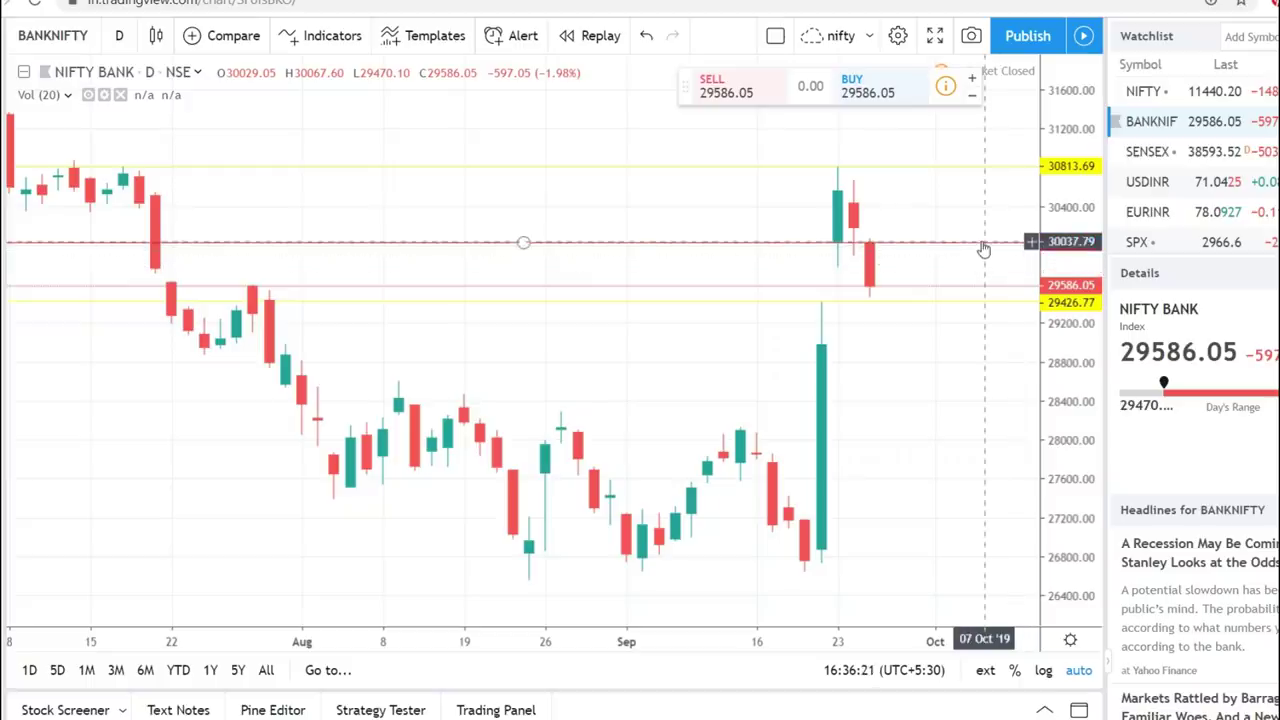